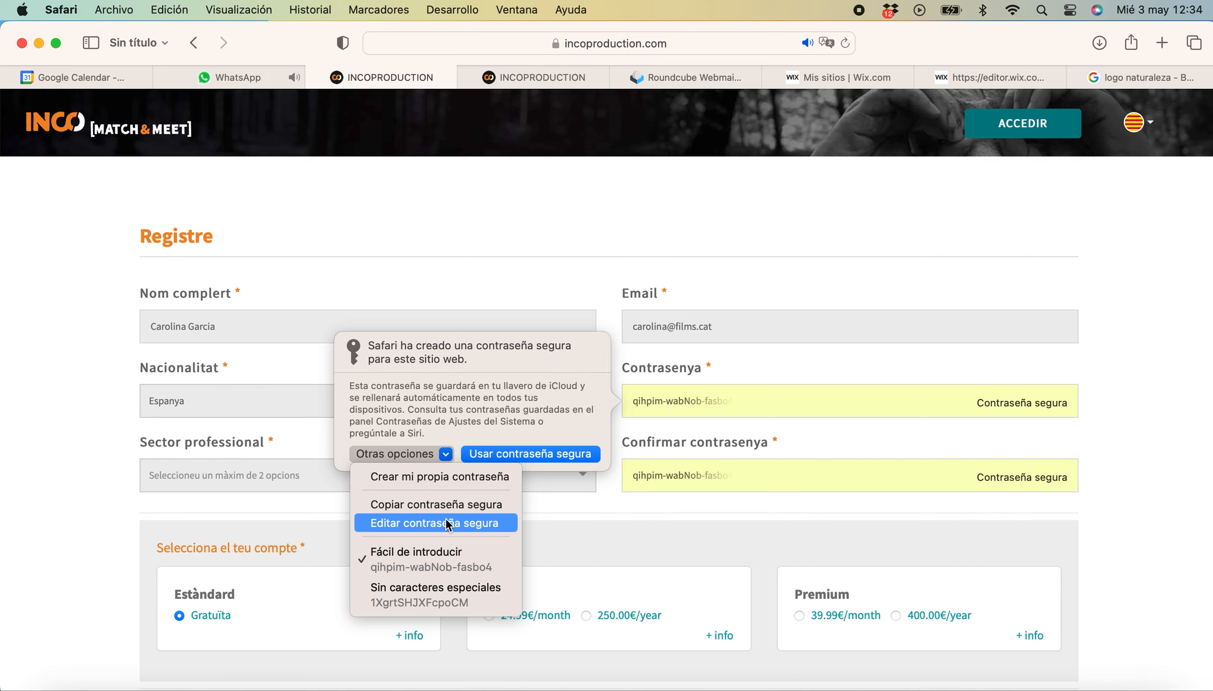
Set and confirm a custom account password, and mark Productor as the professional sector.
click(442, 475)
text(••••••)
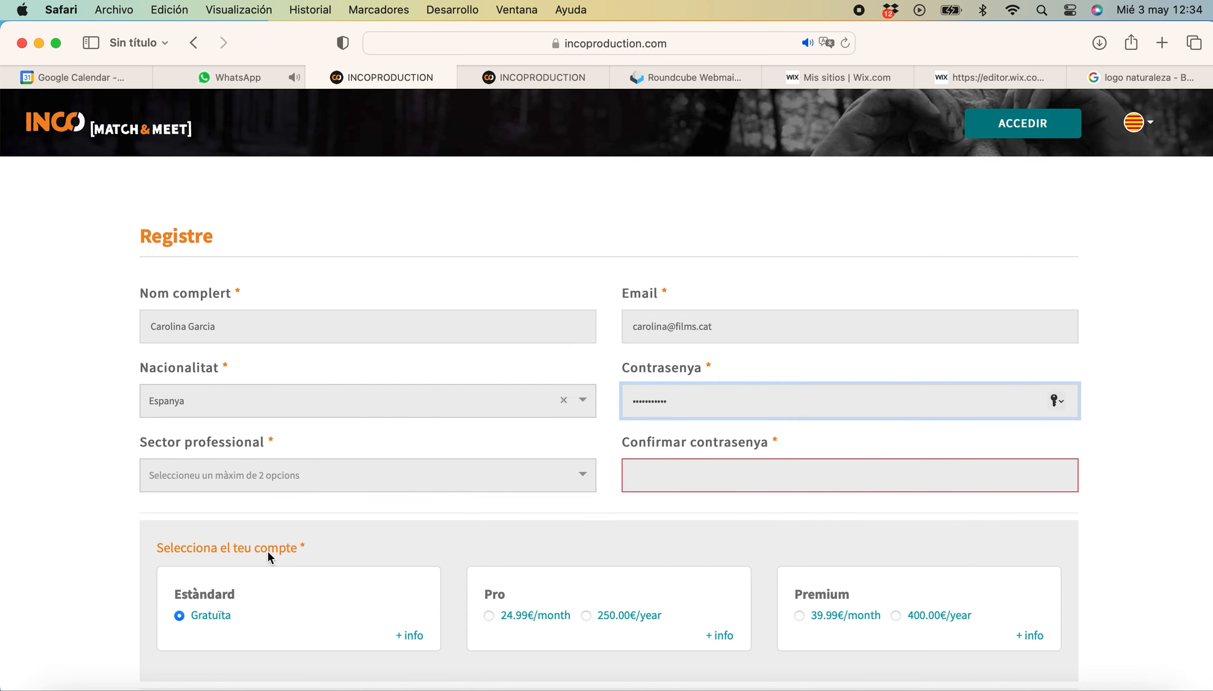
click(259, 476)
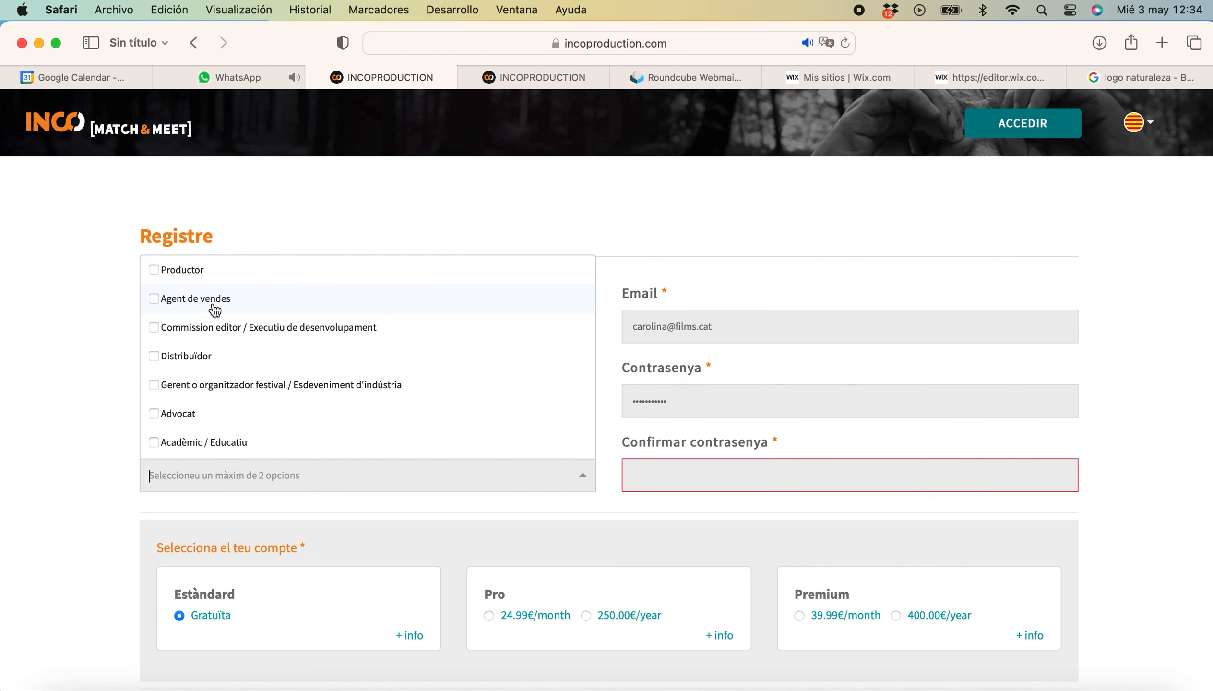
click(207, 271)
click(642, 477)
text(•••)
Enter the company name and the job title Productora executiva.
scroll(487, 529, down, 5)
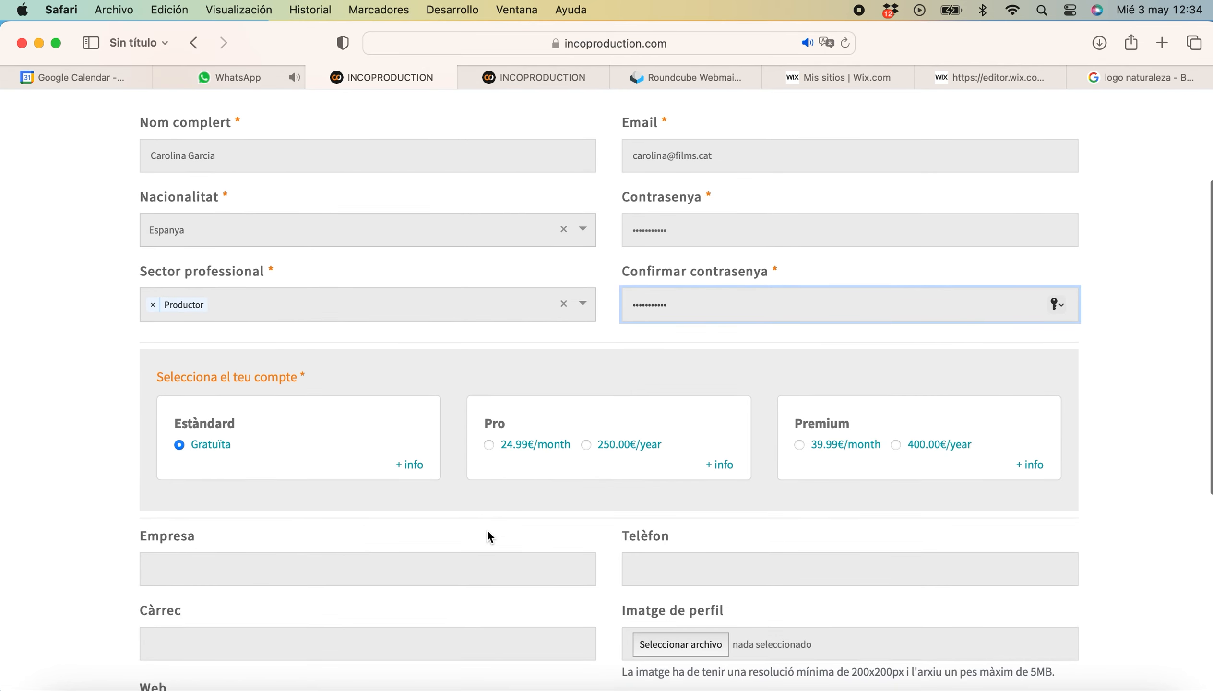
scroll(487, 529, down, 4)
click(447, 449)
text(Carolina Films)
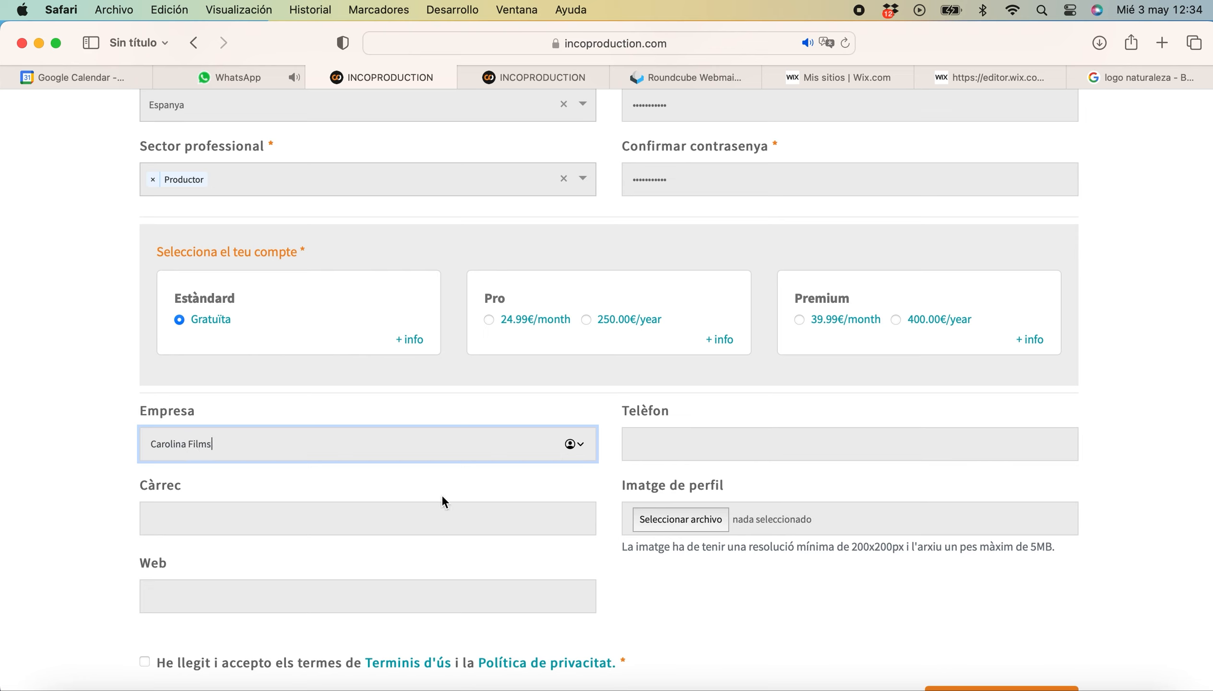
click(383, 528)
text(Productora executiv)
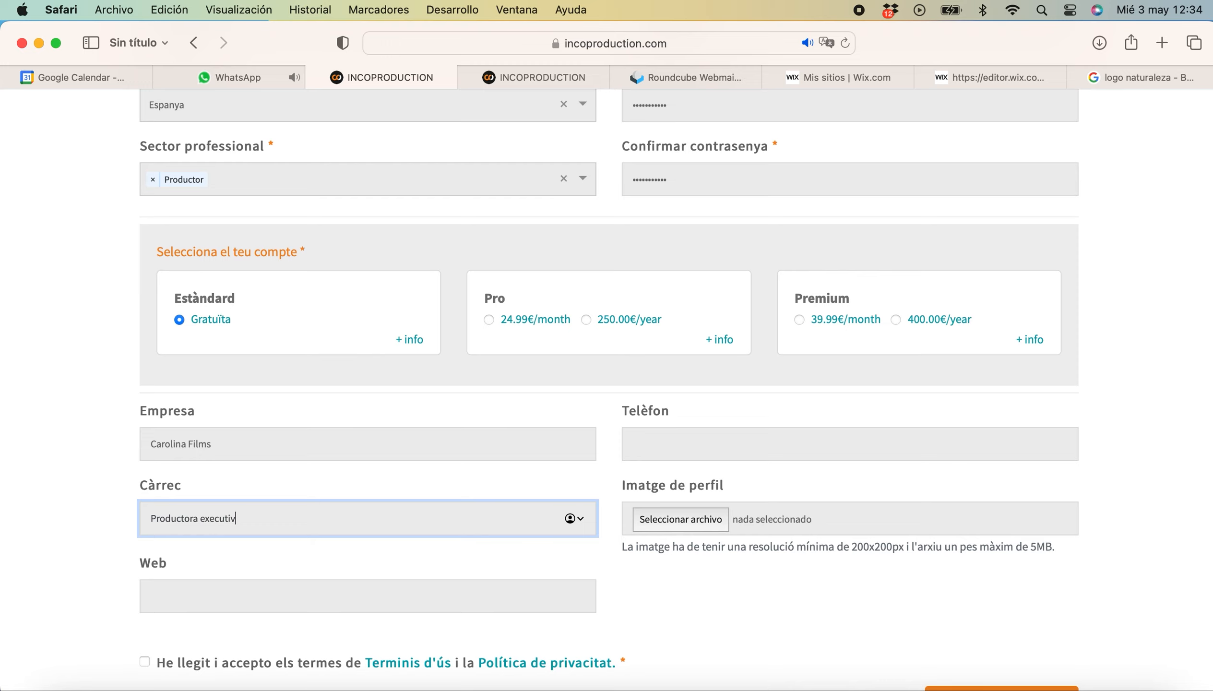
text(a)
Accept the terms of use and privacy policy, submit the registration, and save the password.
click(144, 662)
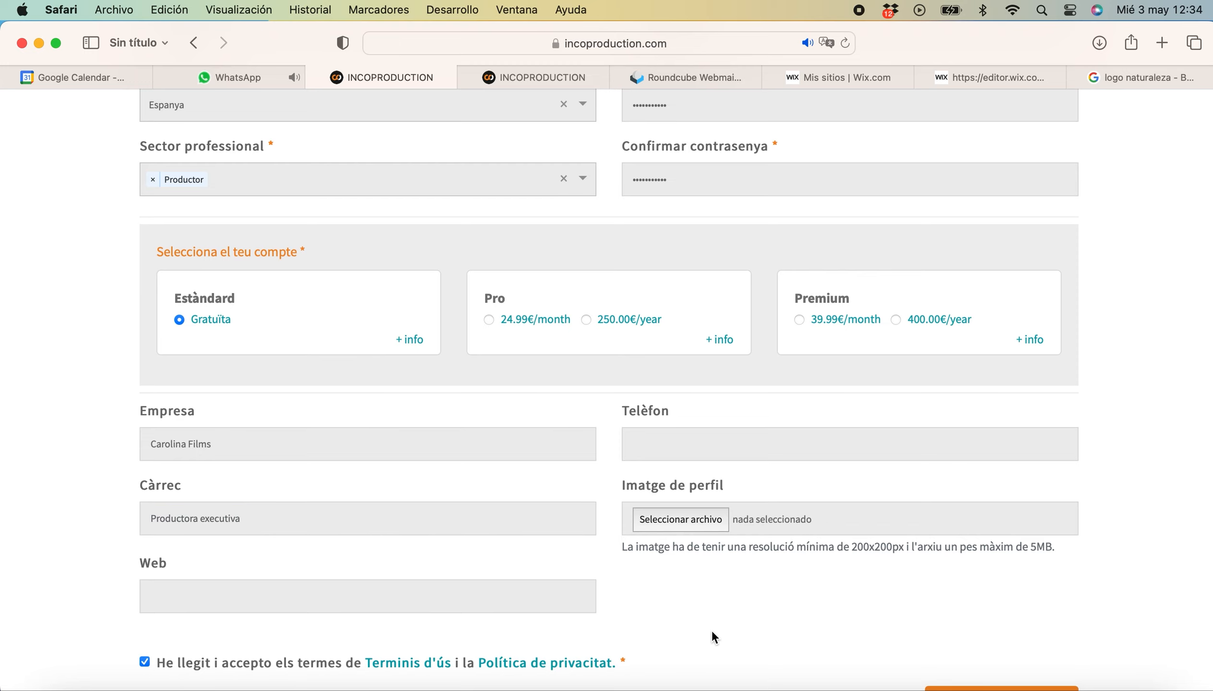
scroll(712, 633, down, 4)
click(992, 554)
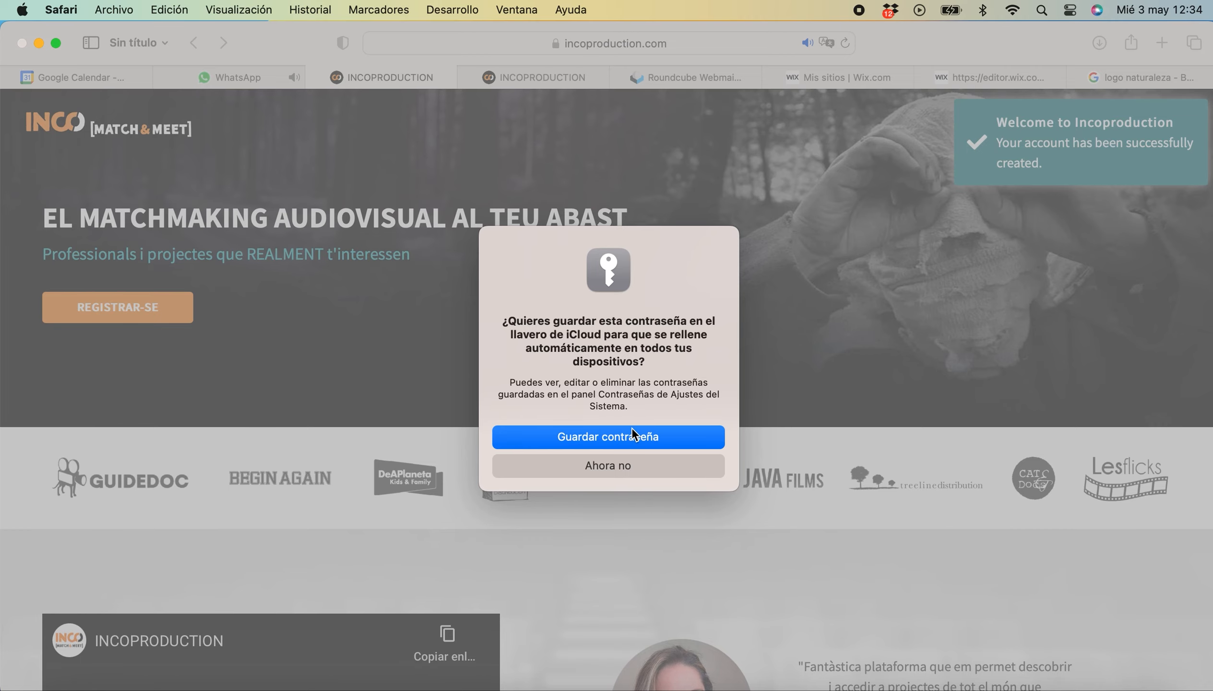
click(623, 438)
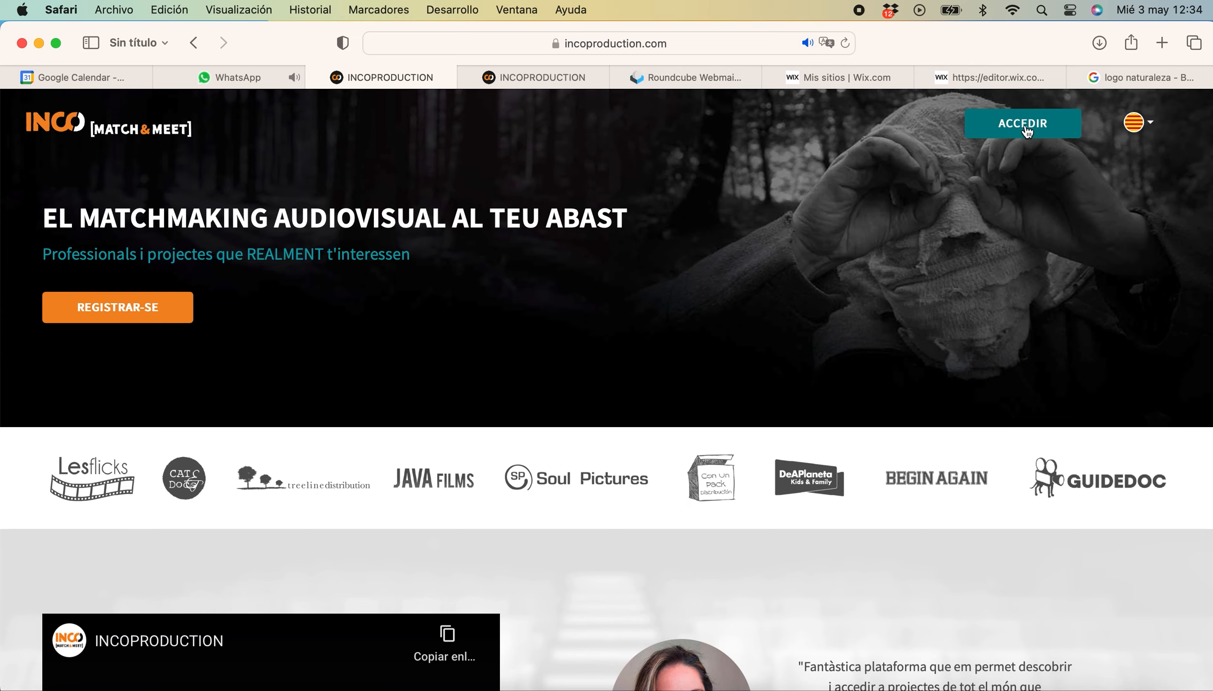
Log in to the new account using the saved e-mail and password credentials.
click(1027, 128)
click(708, 218)
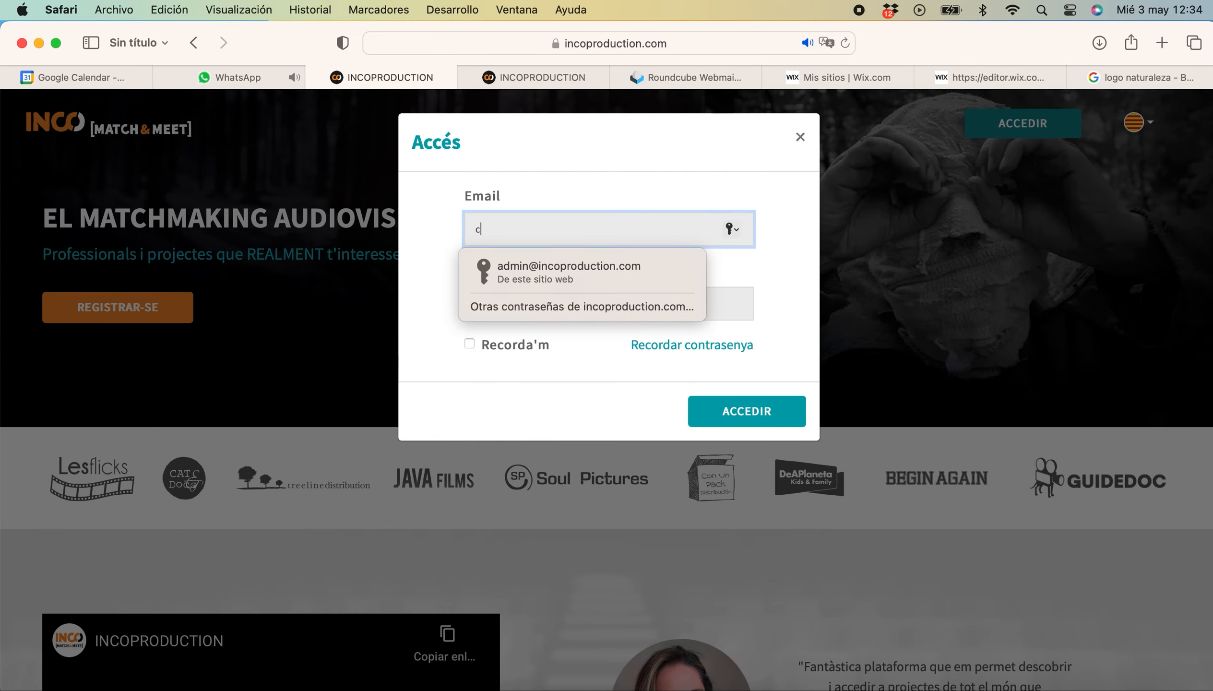
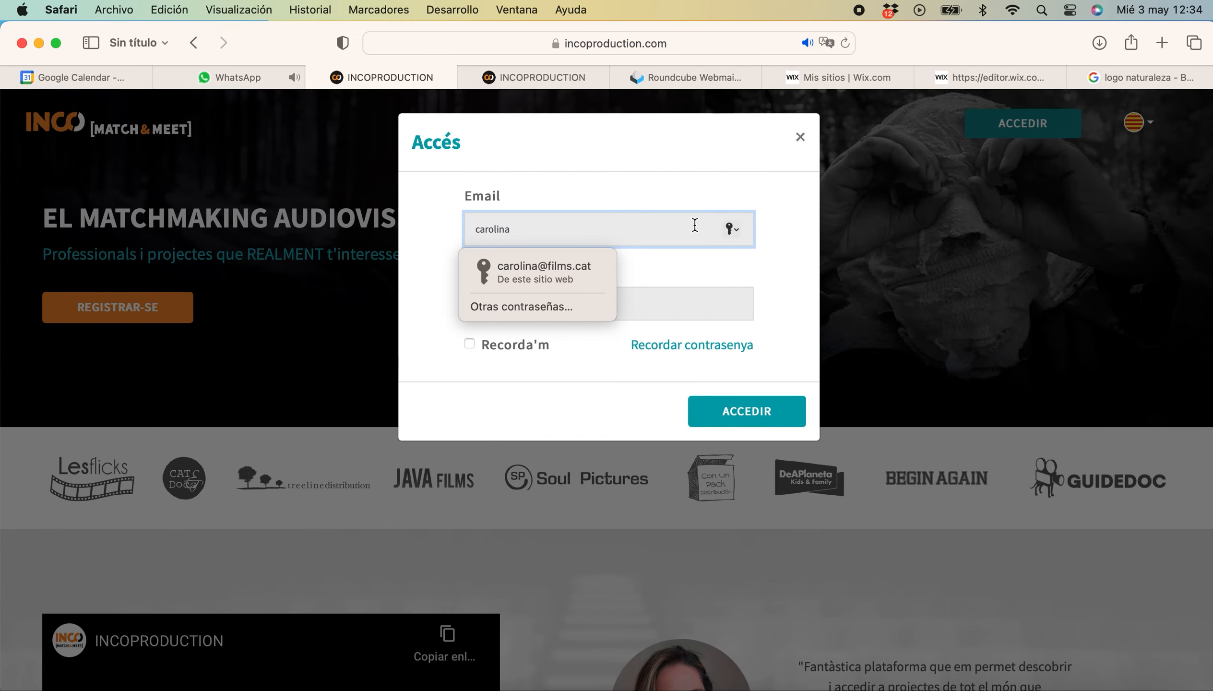
click(586, 263)
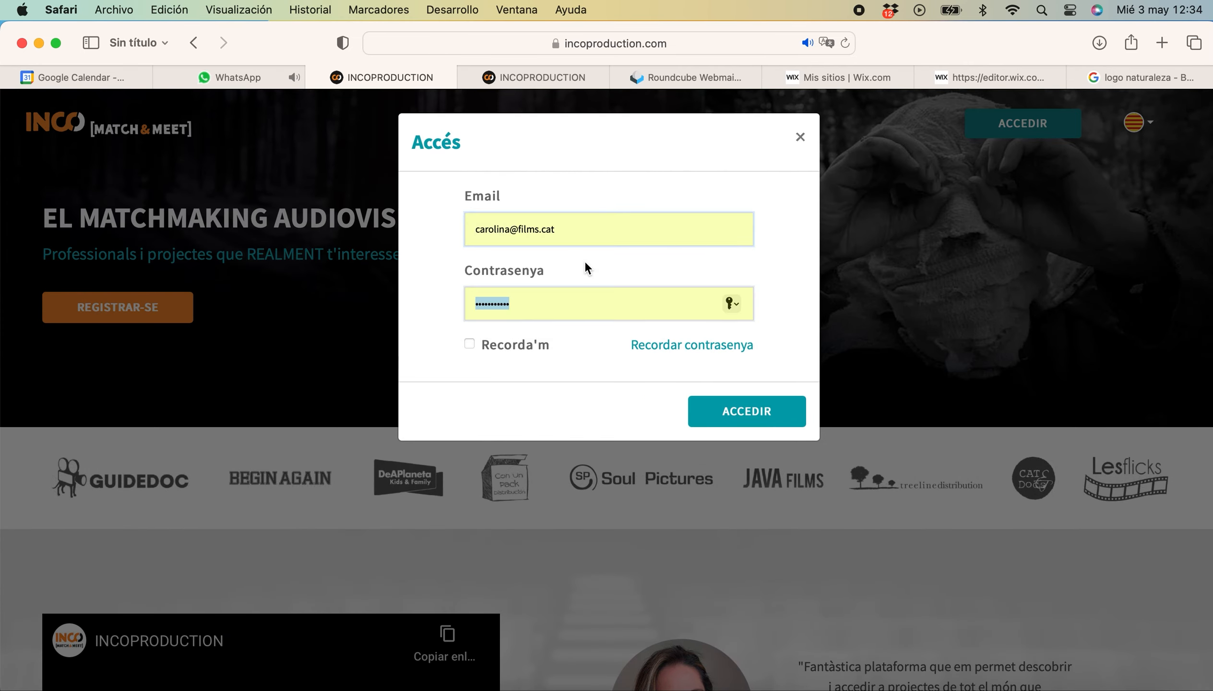
click(740, 408)
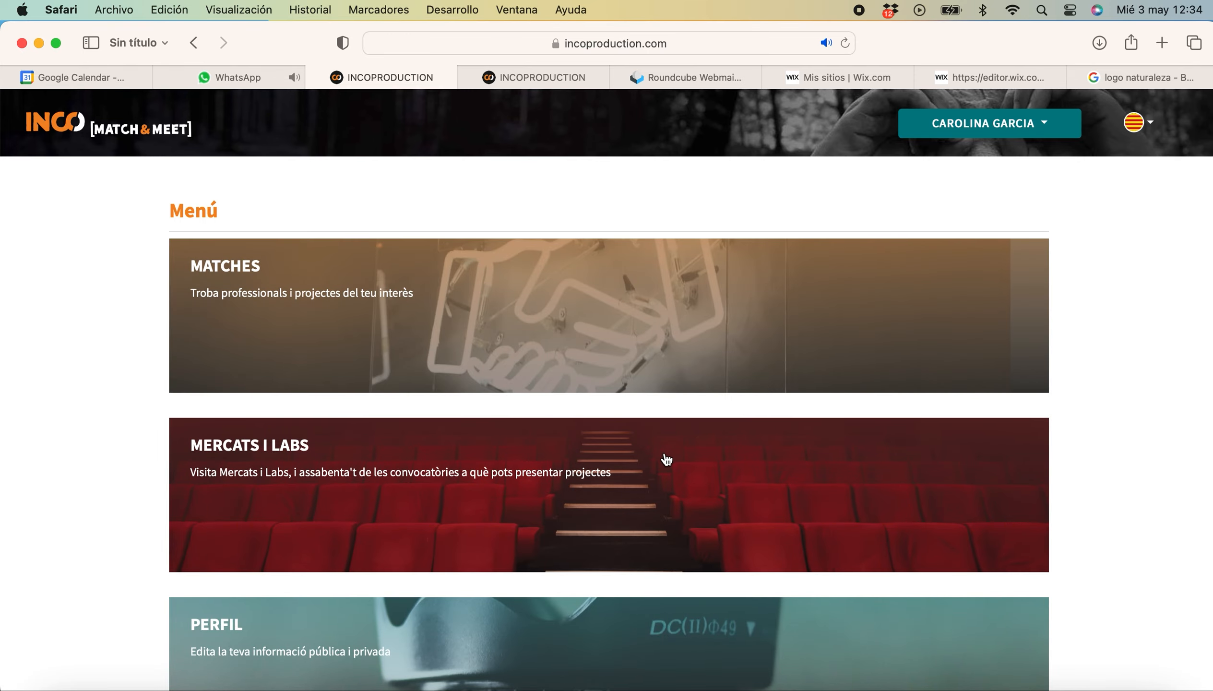
Open the Producers Meet Producers lab details from the Mercats / Labs listing.
click(656, 466)
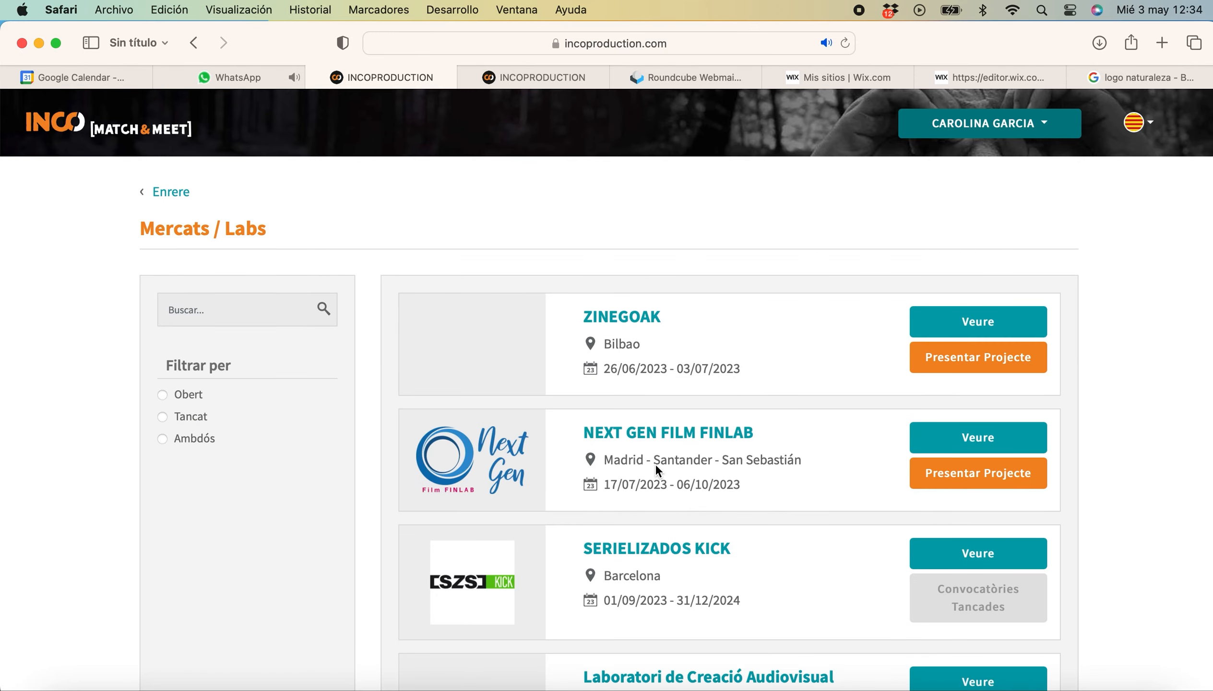
scroll(860, 540, down, 8)
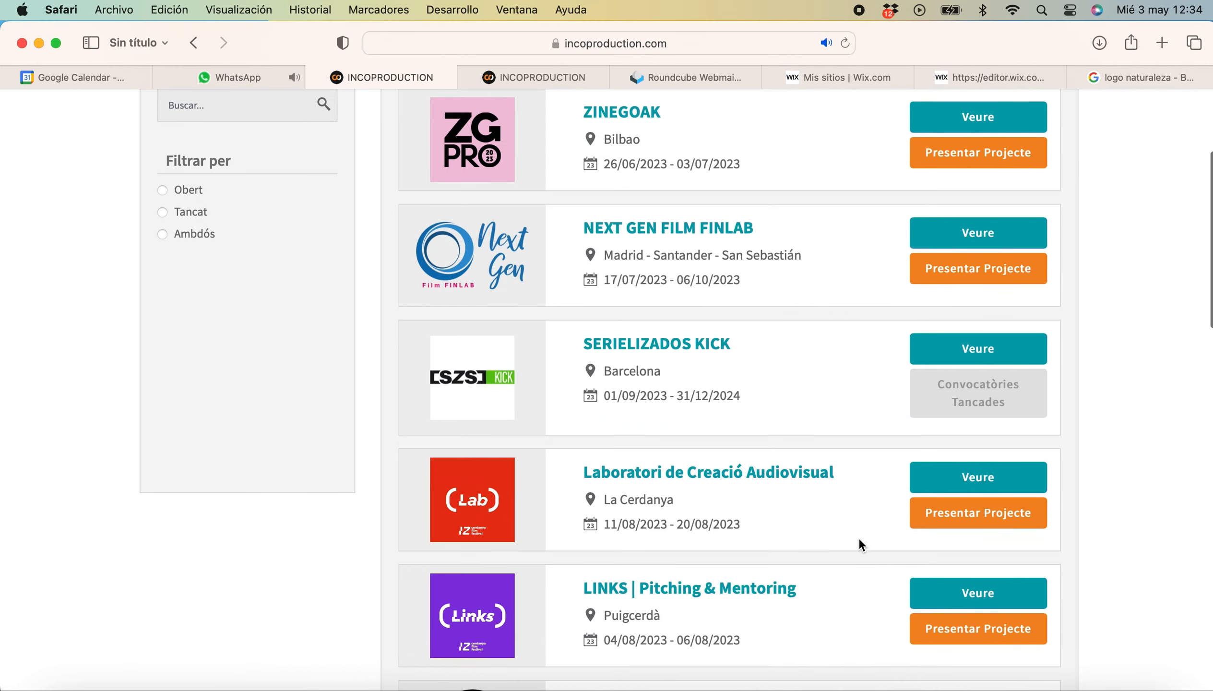
scroll(859, 537, down, 3)
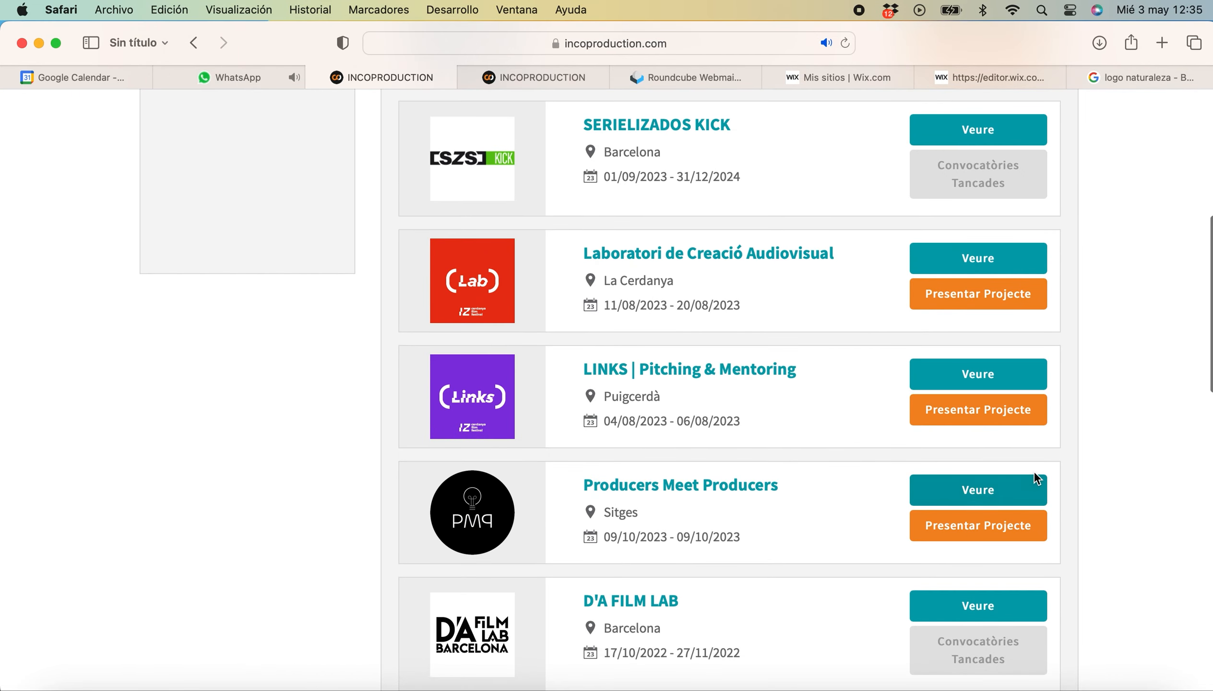
click(1005, 487)
scroll(1005, 487, down, 5)
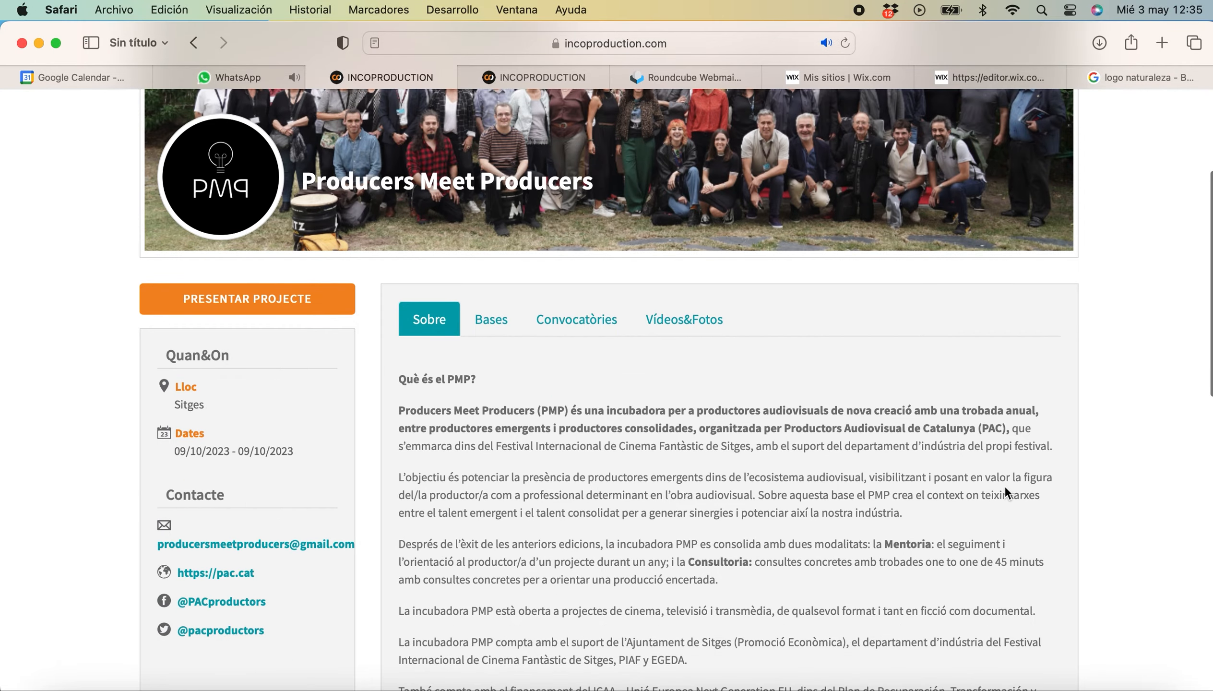
Start a project for the PRODUCERS MEET PRODUCERS call and bring up the project image chooser.
click(335, 307)
click(470, 197)
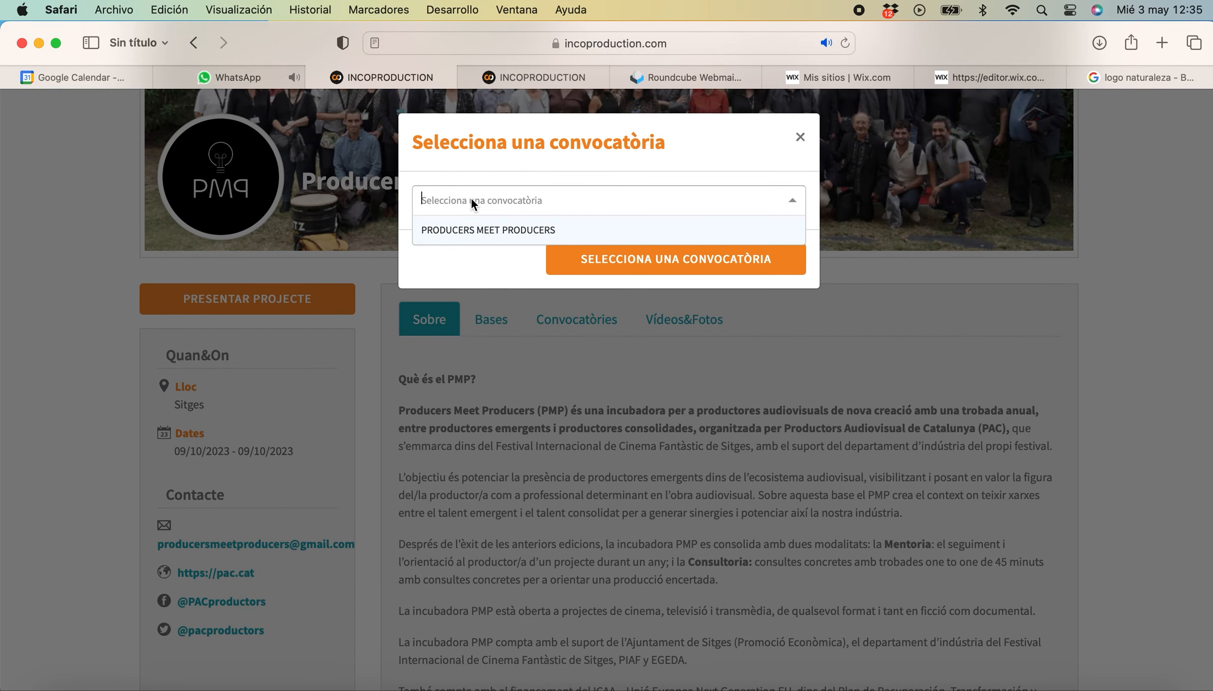
click(486, 228)
click(625, 251)
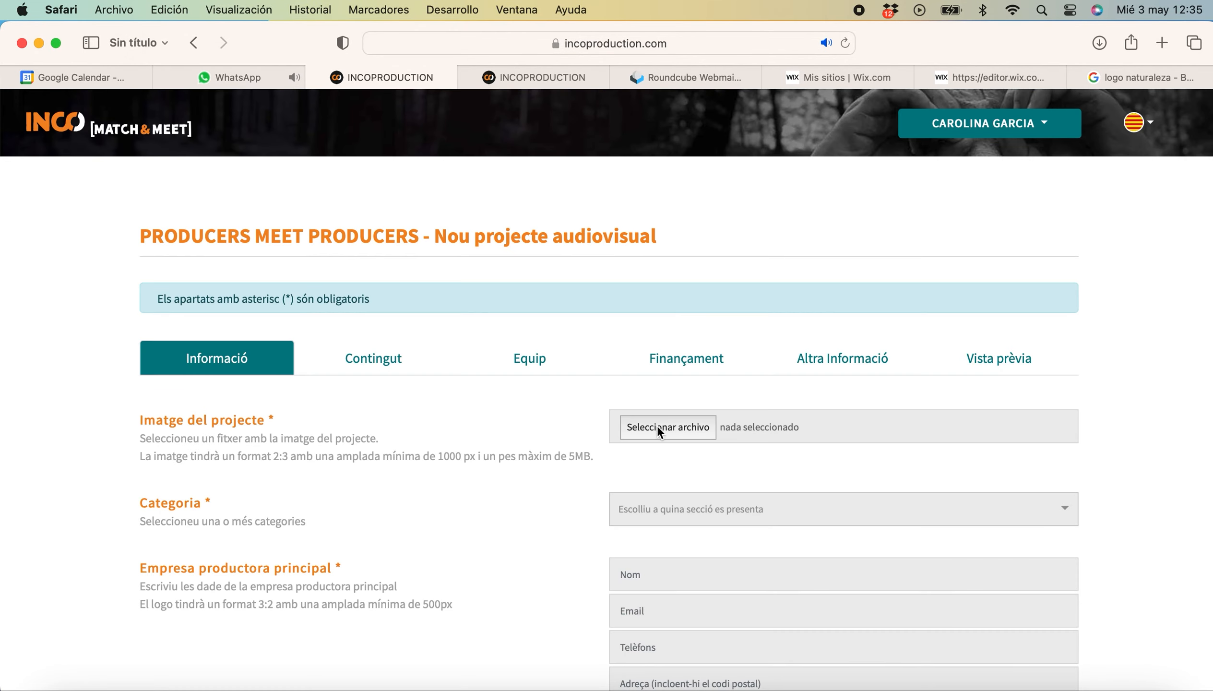
click(658, 428)
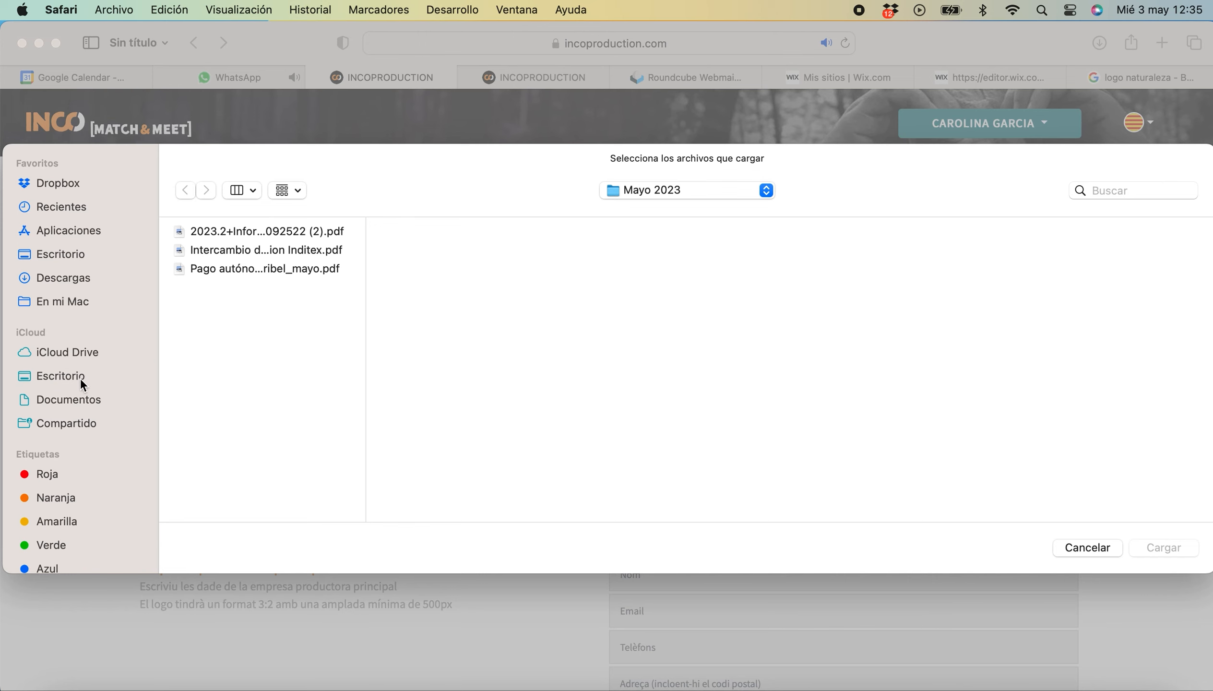
Attach Poster La natura.jpg from the PMP folder and tick the PRODUCERS MEET PRODUCERS category.
click(81, 377)
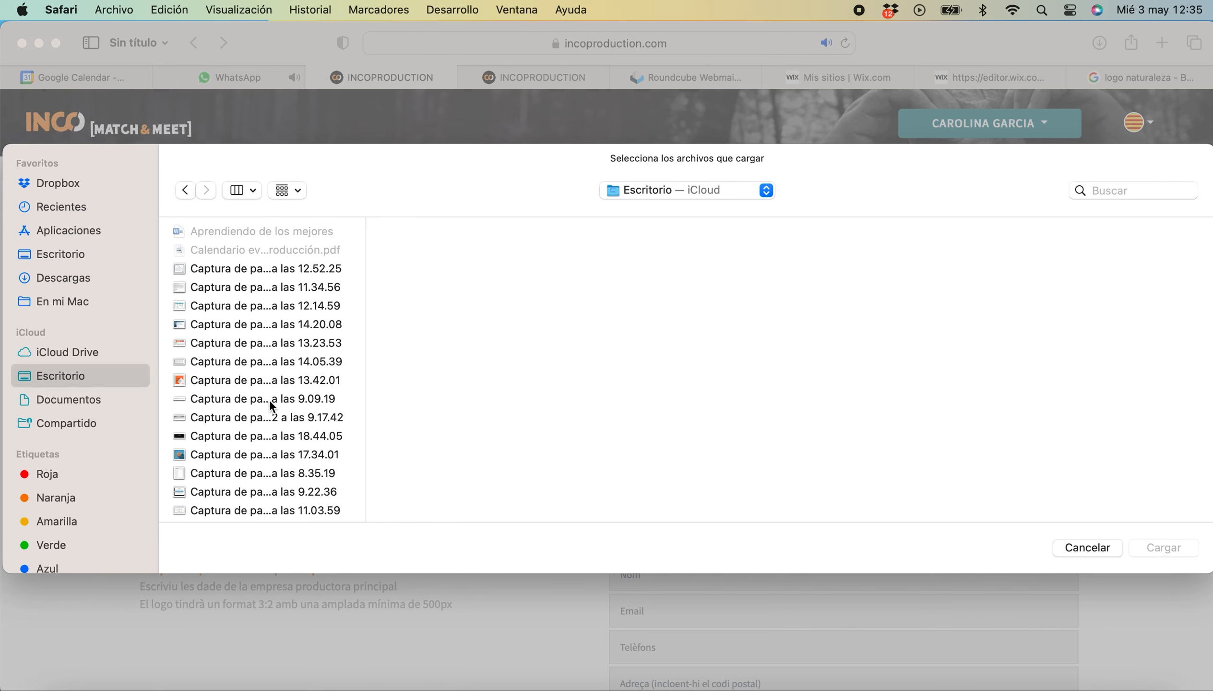
scroll(269, 399, down, 5)
scroll(269, 399, down, 5)
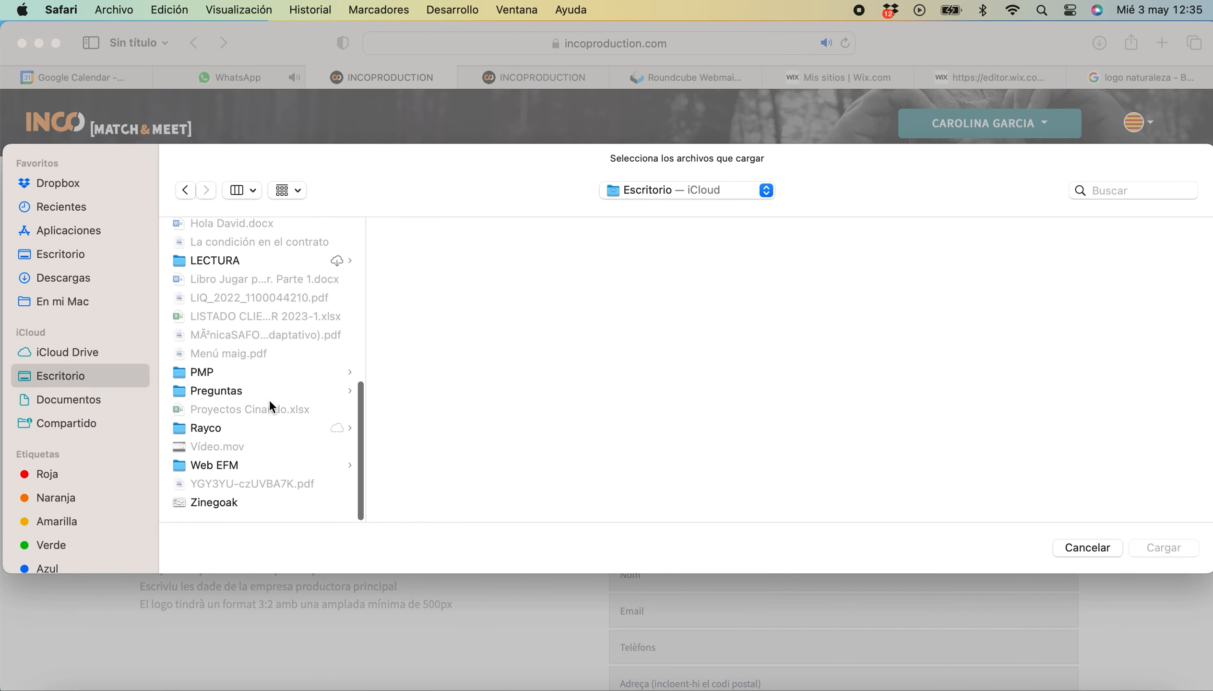
click(223, 375)
double_click(458, 269)
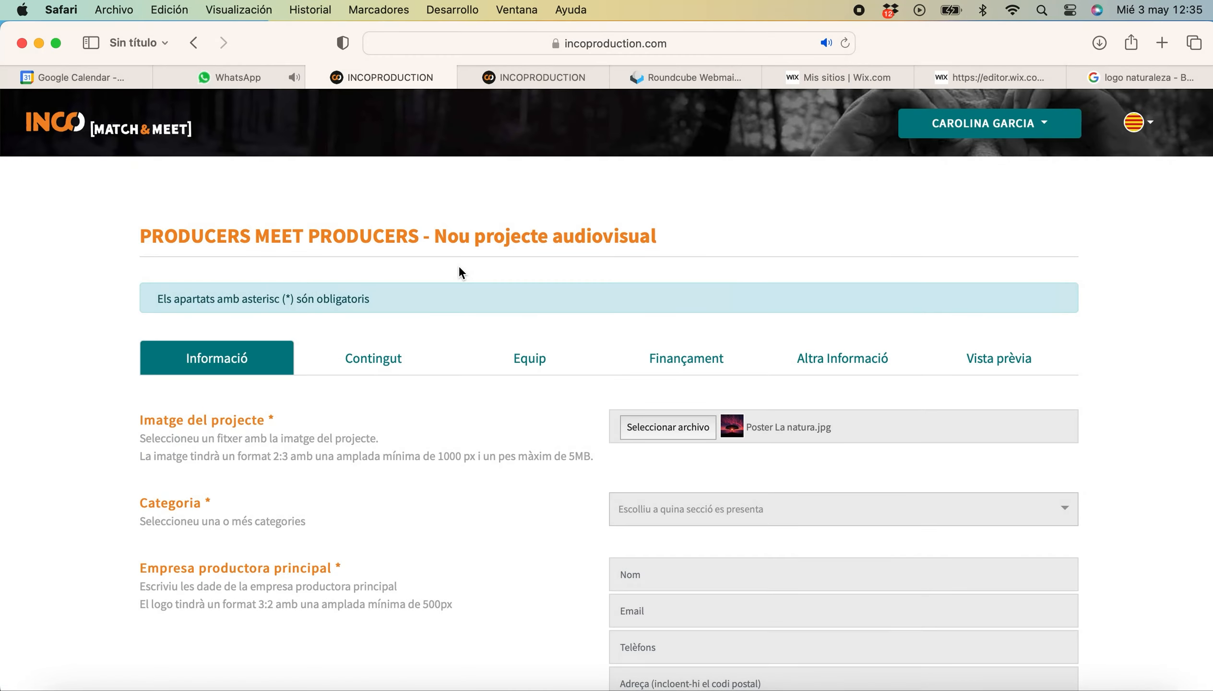
click(783, 514)
click(754, 538)
Enter the production company's name, e-mail, phone number and street address.
scroll(550, 633, down, 1)
scroll(550, 633, down, 4)
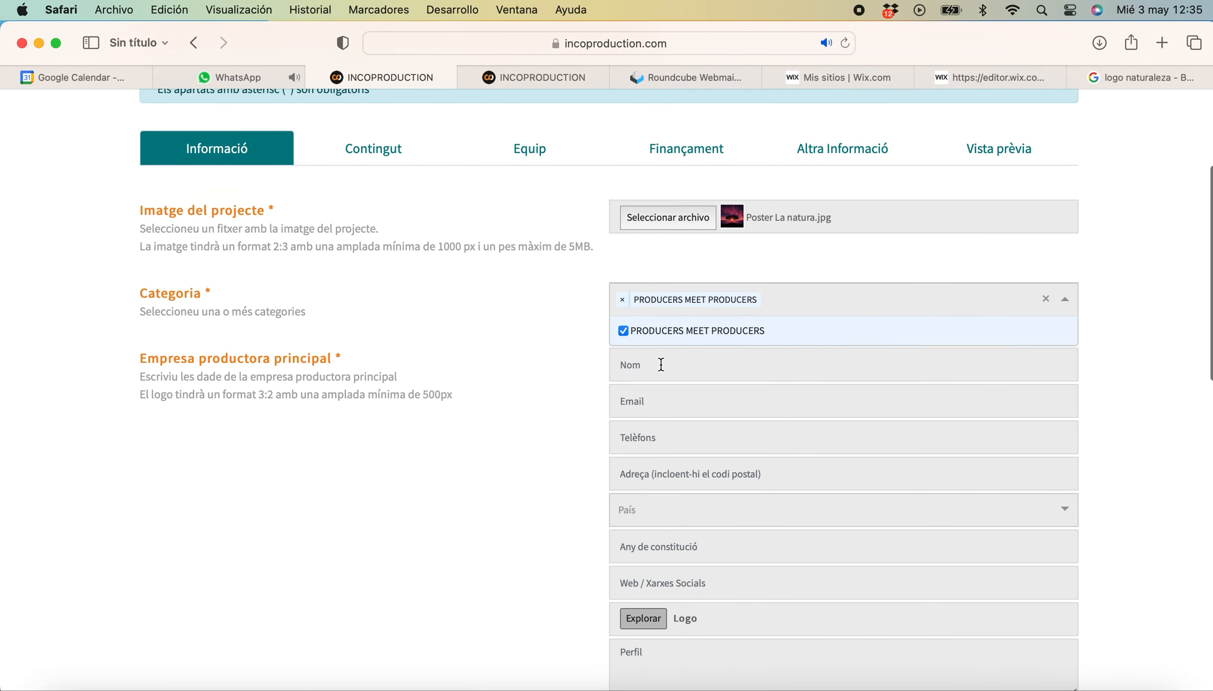
click(661, 364)
text(Carolina Films)
click(661, 400)
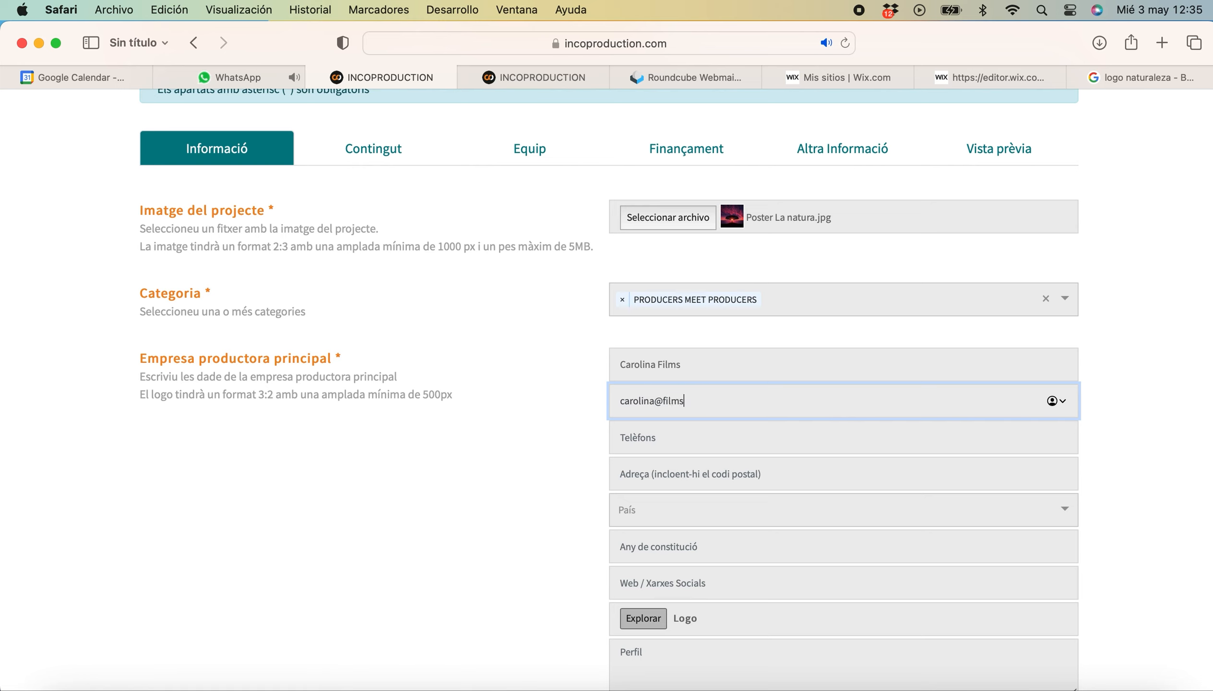
click(655, 439)
text(98765578)
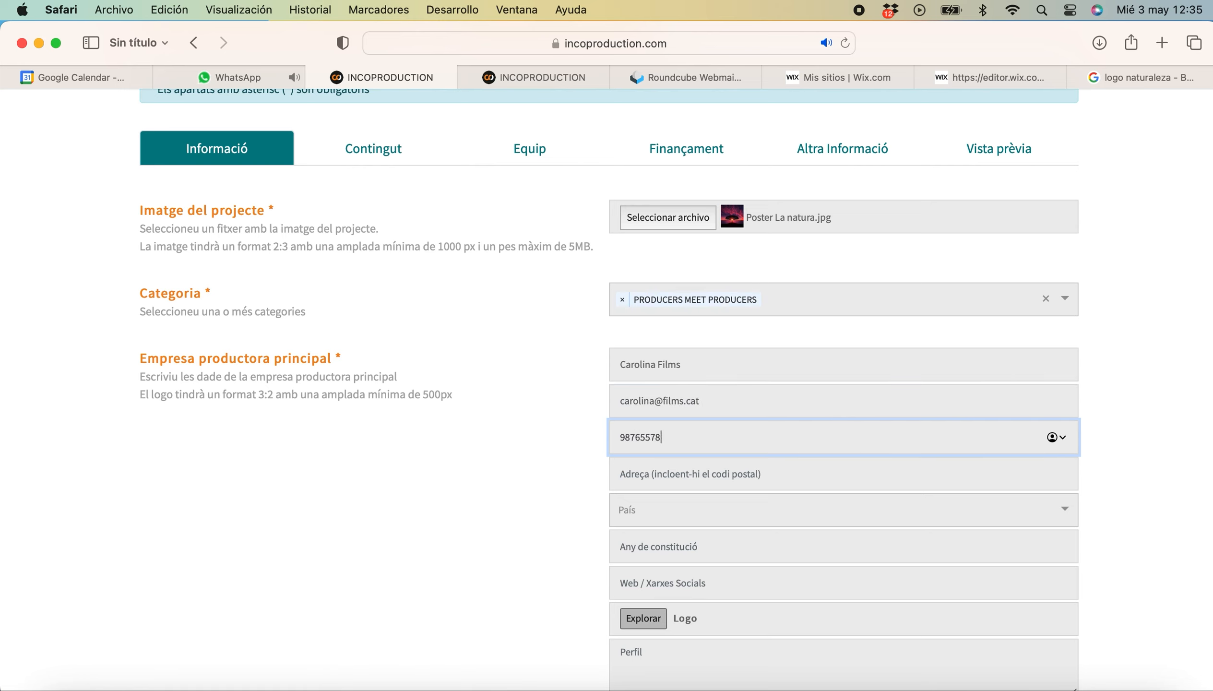
click(656, 476)
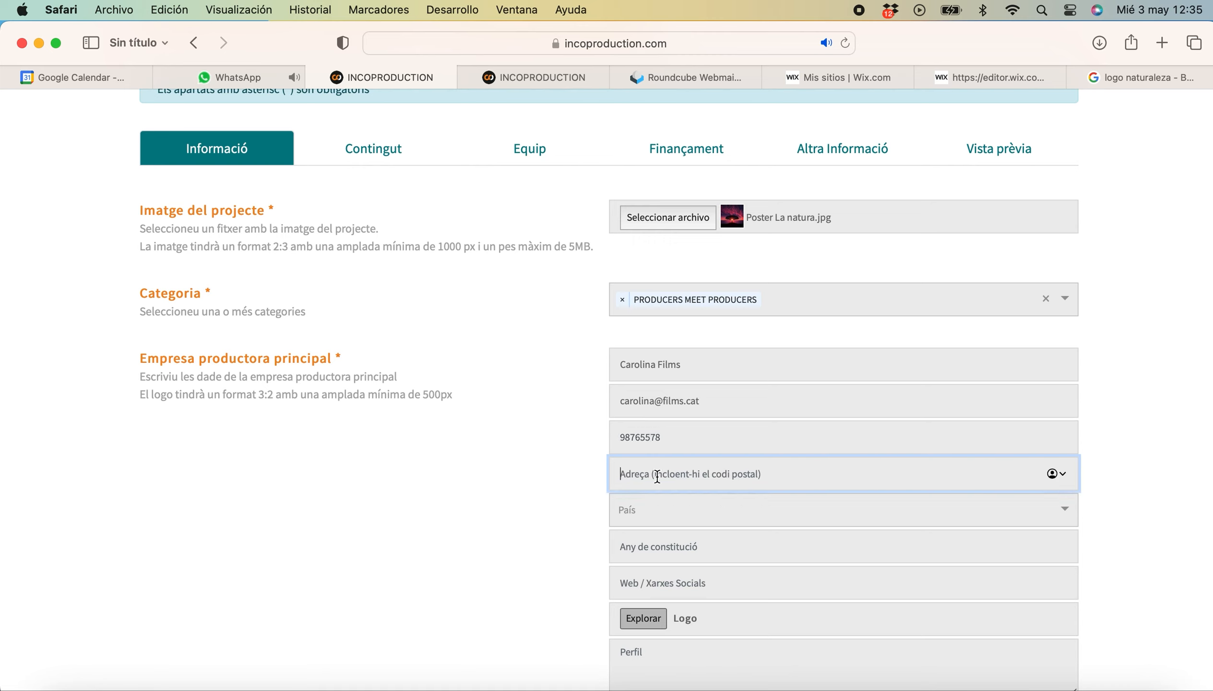
text(carrer Major)
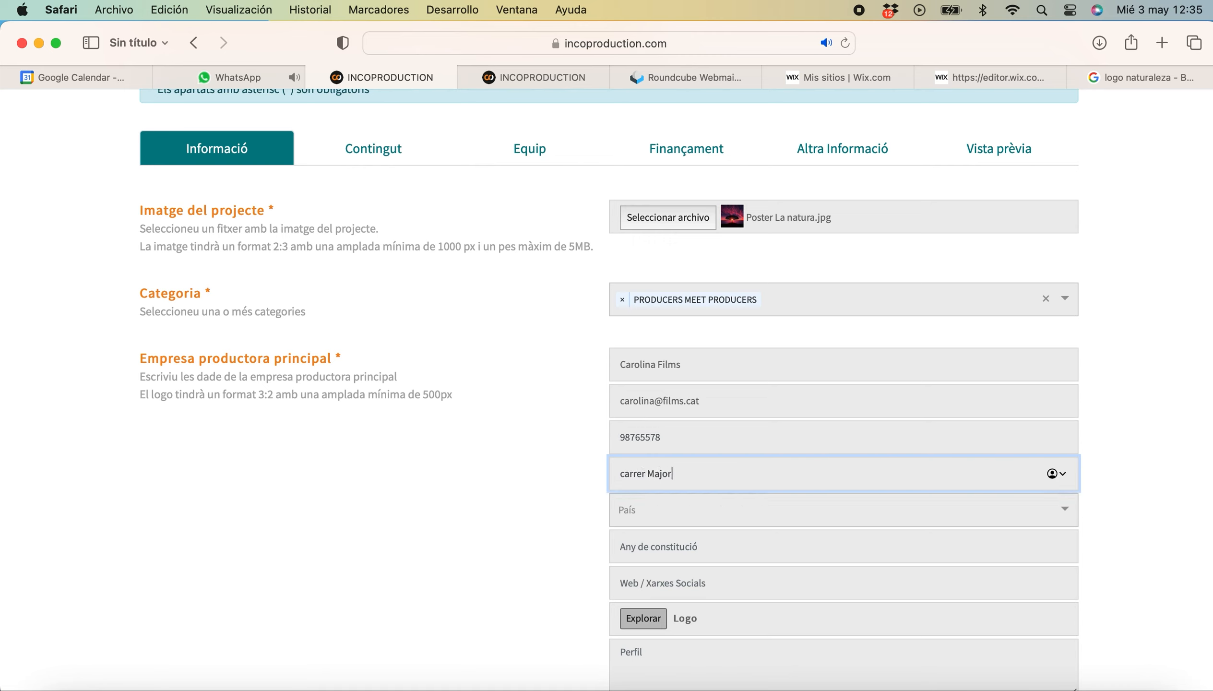
Set the company's country to Espanya, founding year 2020, and web/social entry 'redes'.
click(654, 509)
text(esp)
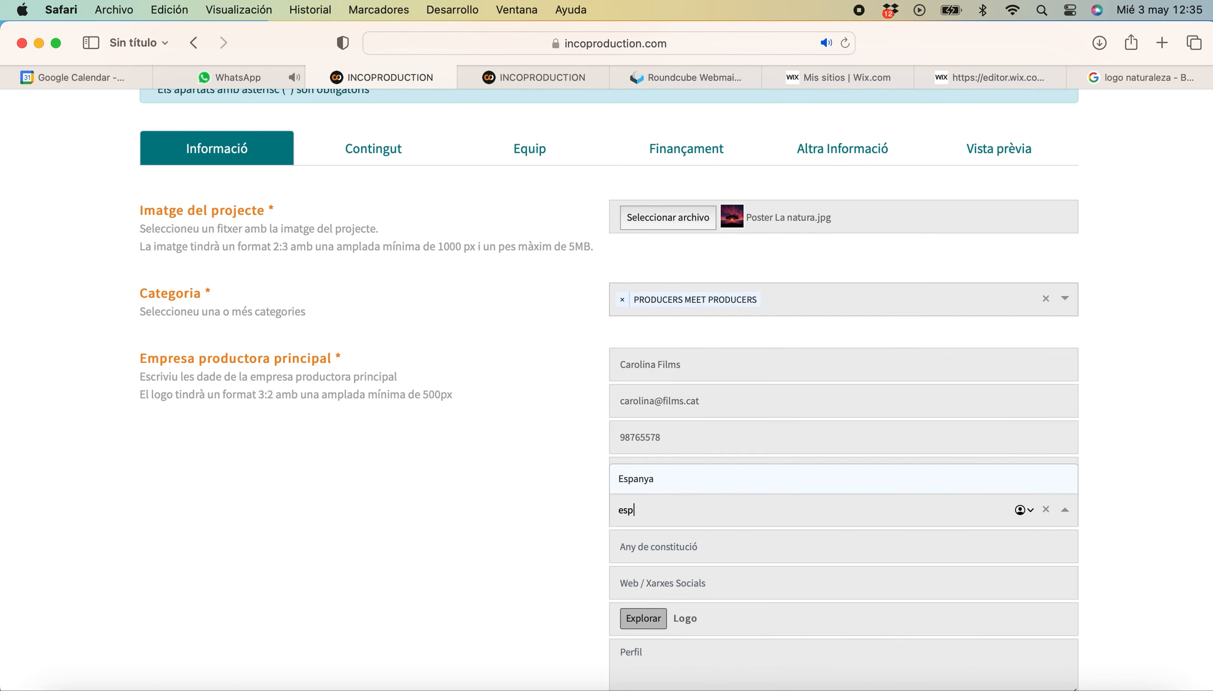
click(664, 477)
click(654, 545)
text(2)
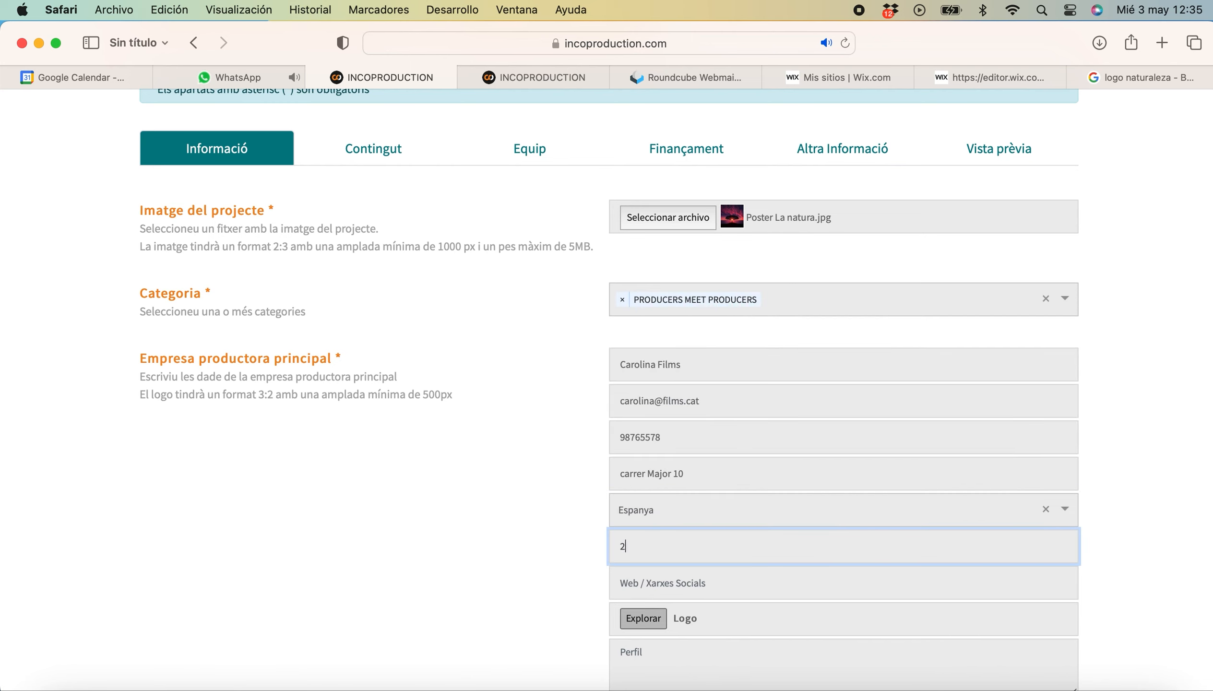
text(020)
click(662, 579)
text(redes.com)
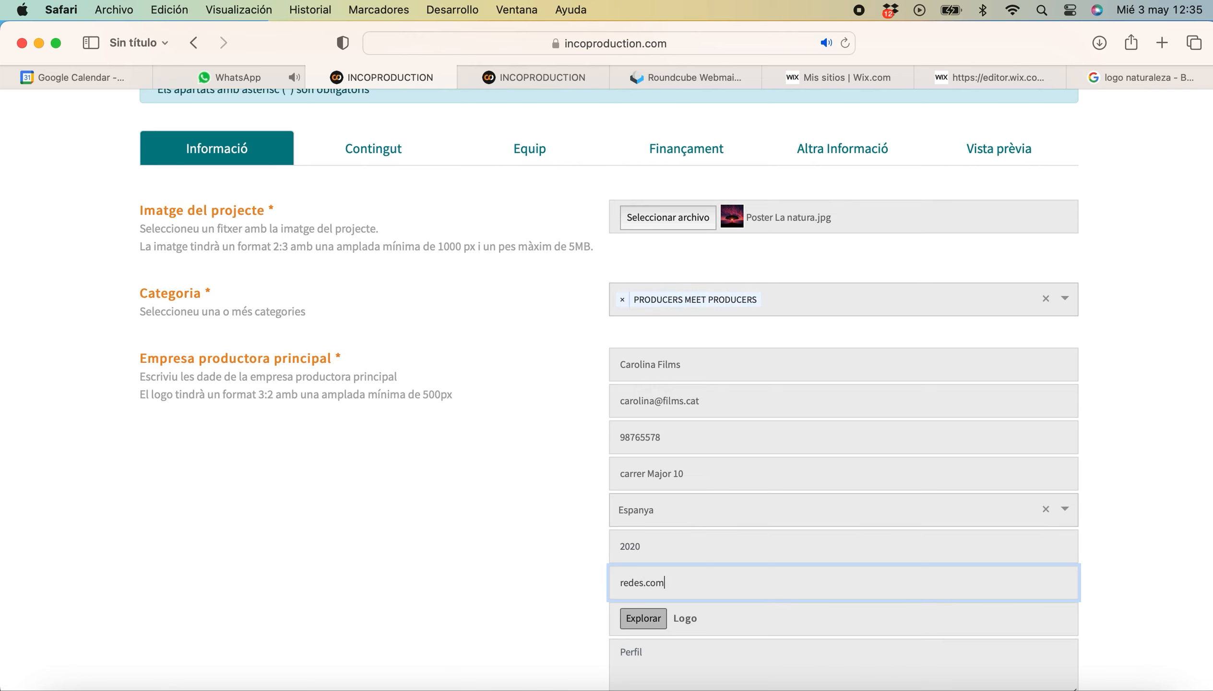
Attach Logo.jpg as the company logo and write the profile 'Empresa productora que es dedica'.
click(643, 621)
double_click(223, 251)
scroll(673, 570, down, 3)
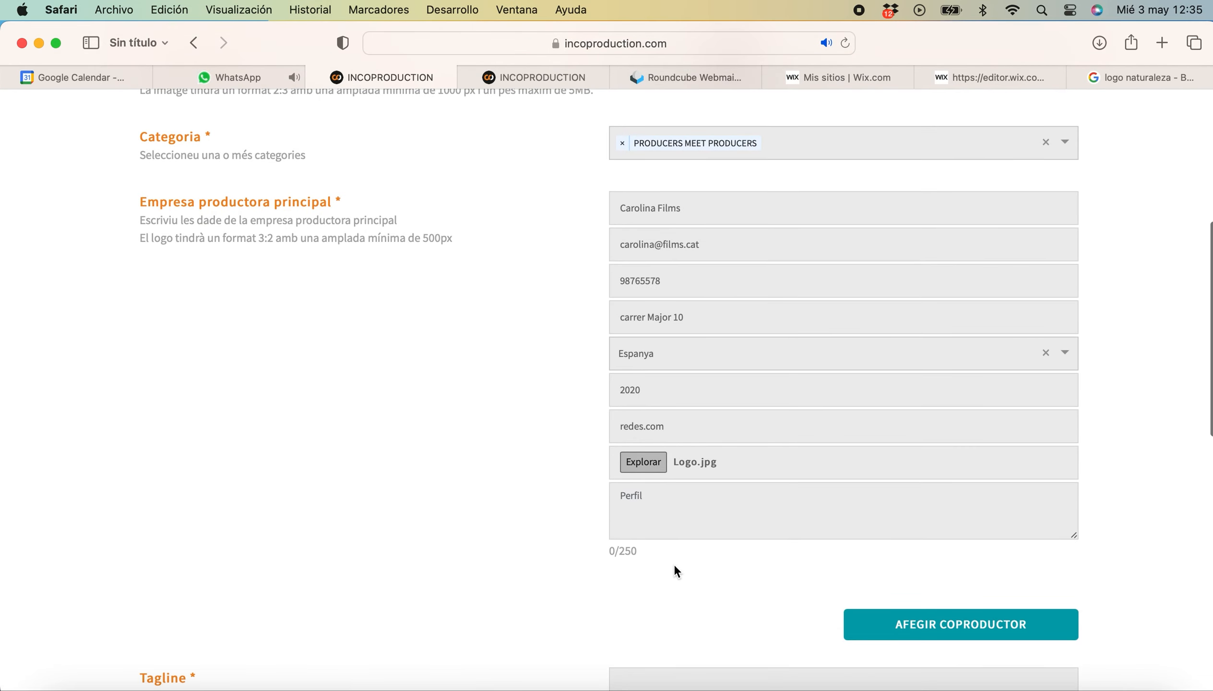
click(650, 503)
text(Empresa p)
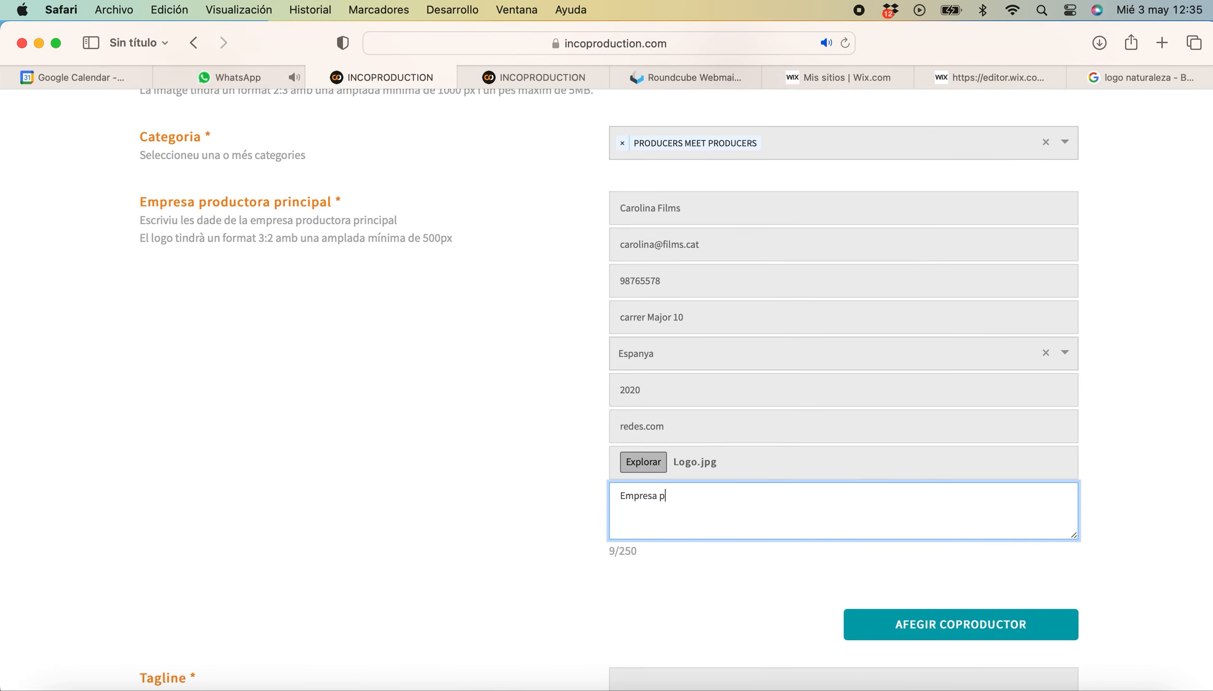
text(roductora que es dedica a....)
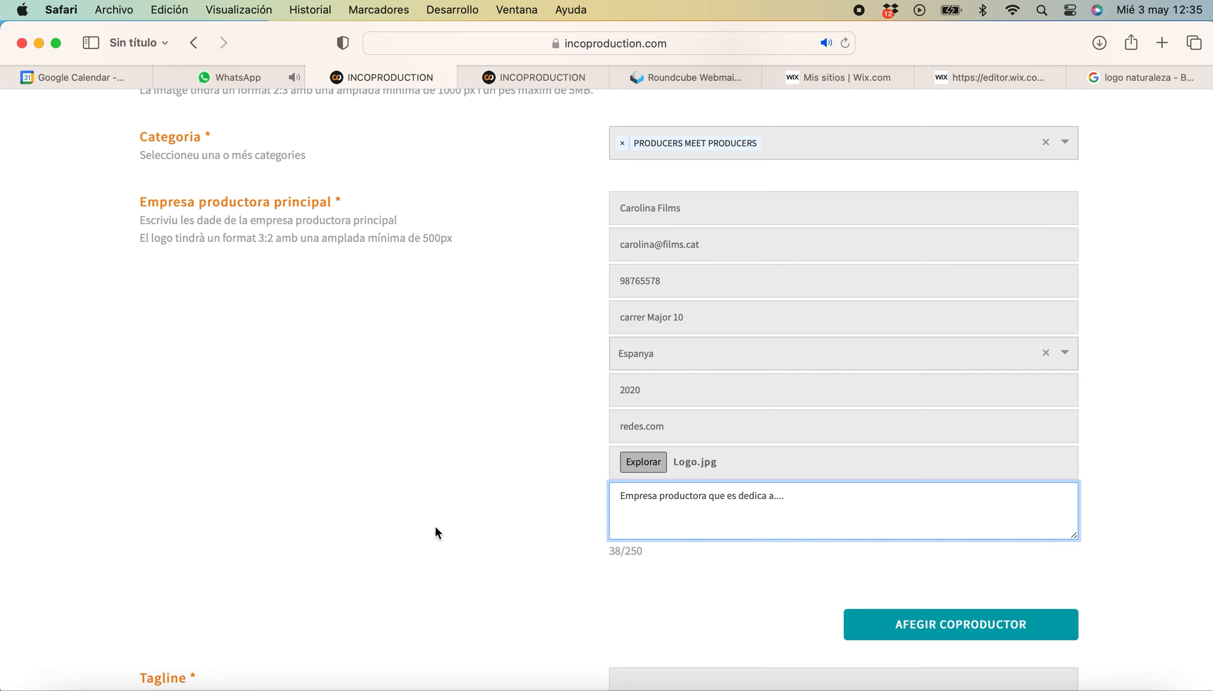
scroll(436, 525, down, 4)
Enter tagline 'La natura és perfecta', title 'La natura', and format Llarmetratge documental.
click(625, 507)
text(La n)
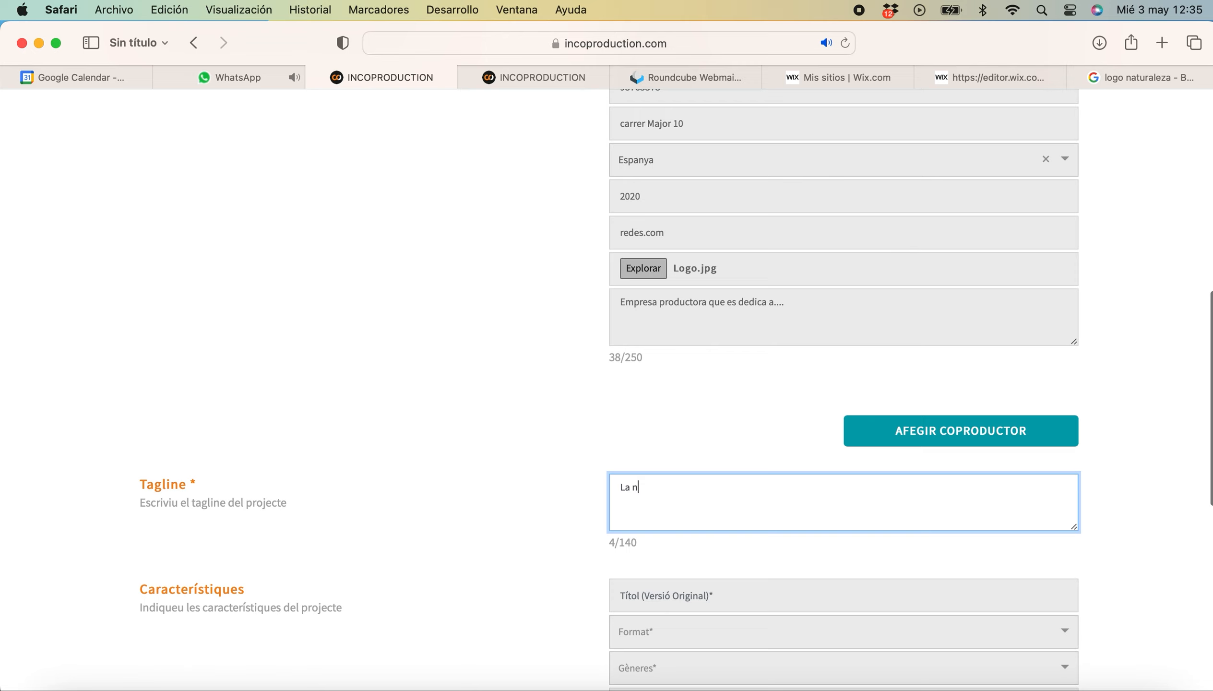
text(atura és perfecta)
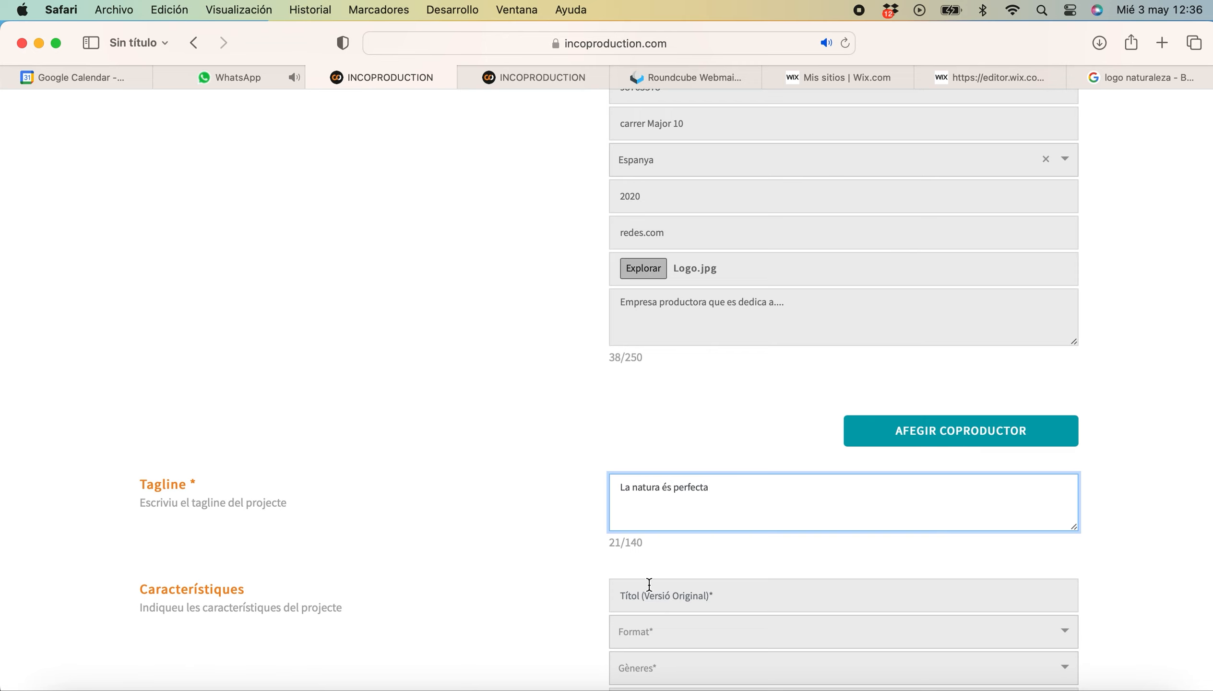
scroll(649, 584, down, 3)
click(659, 448)
text(La natura)
click(665, 482)
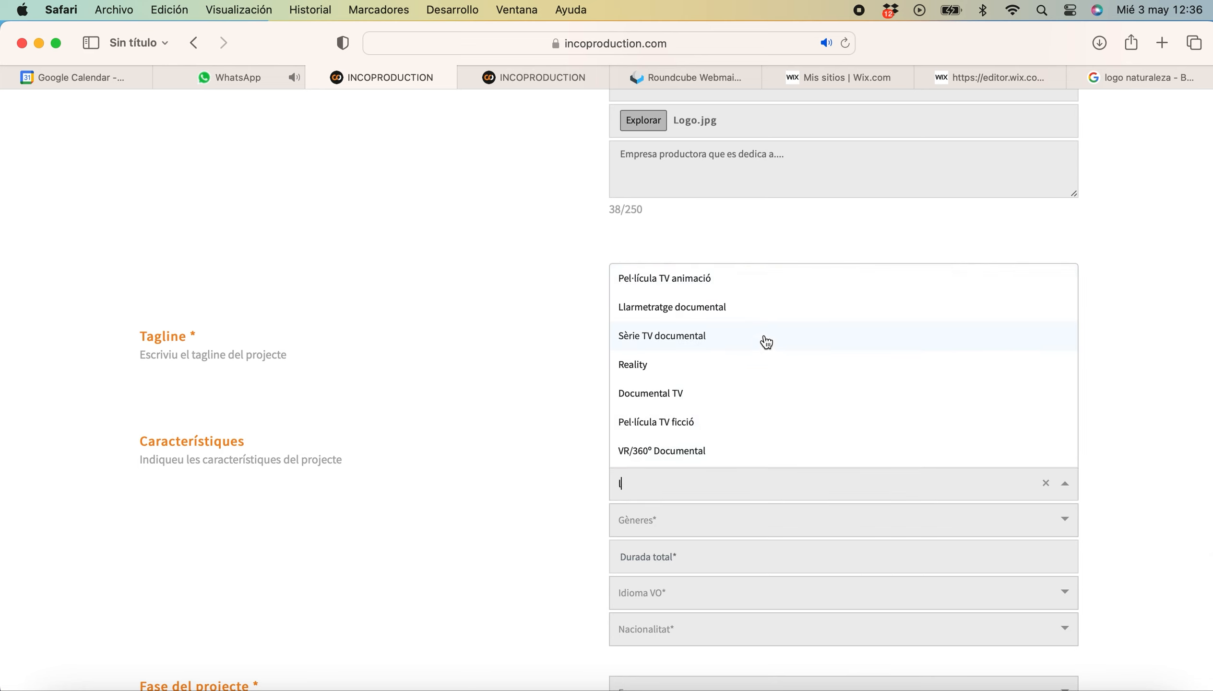
click(736, 312)
Set genre Històries humanes, duration 70, original language Català and nationality Espanya.
click(661, 523)
click(674, 487)
click(665, 559)
text(70)
click(676, 589)
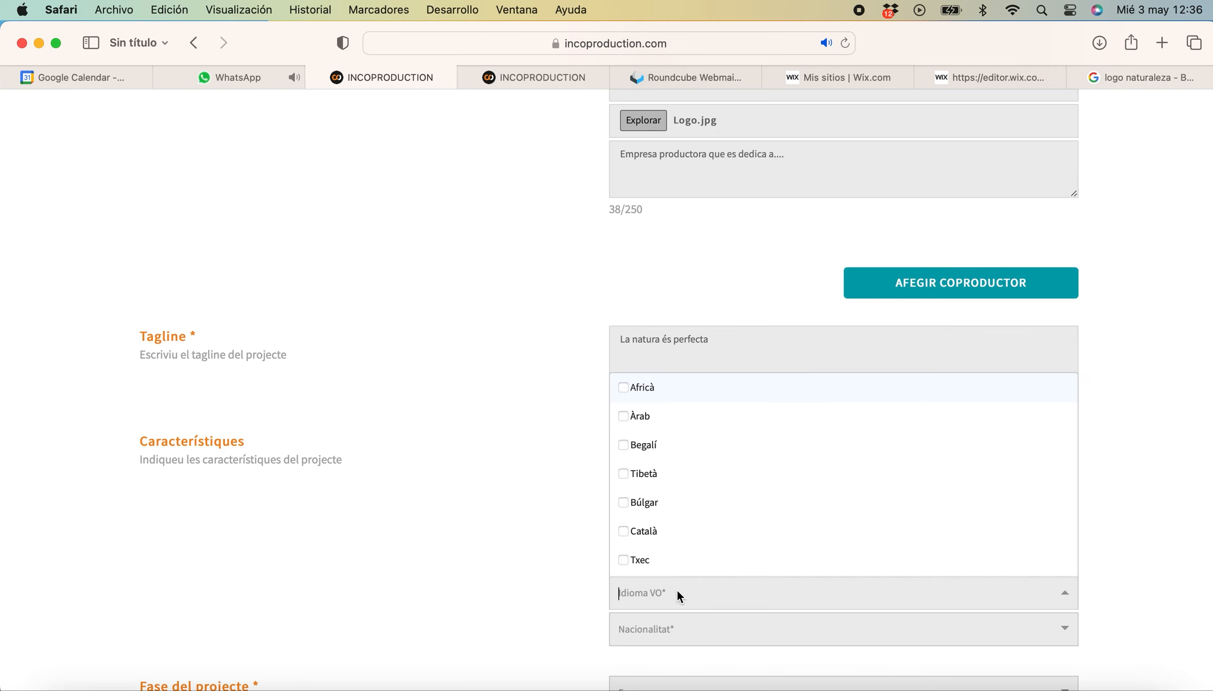
click(648, 533)
click(669, 624)
text(esp)
click(641, 599)
Set the project phase to Desenvolupament and save the project.
scroll(490, 599, down, 4)
scroll(488, 594, down, 2)
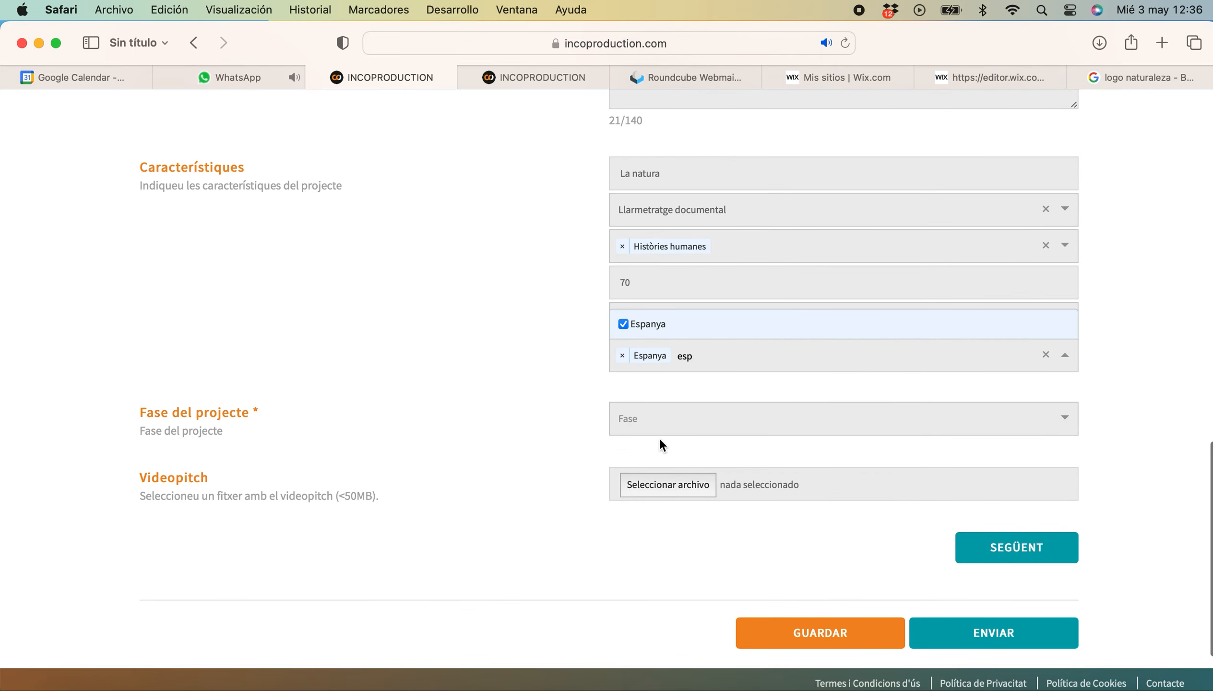
click(643, 418)
click(663, 456)
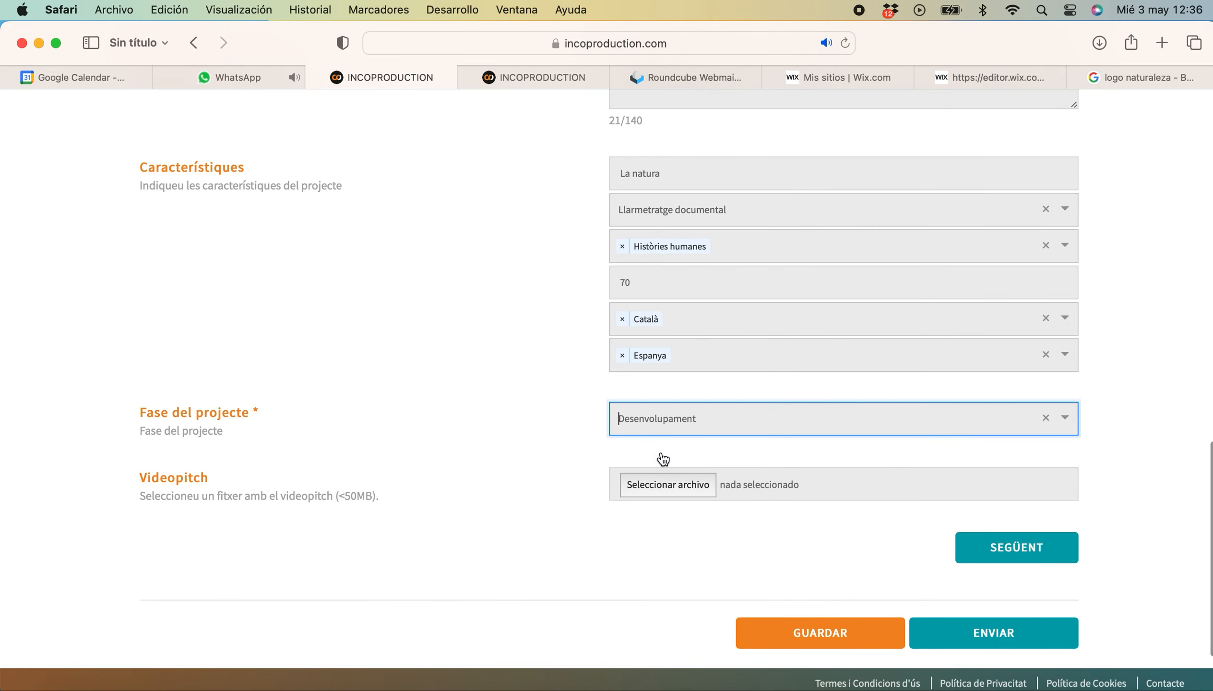
click(841, 637)
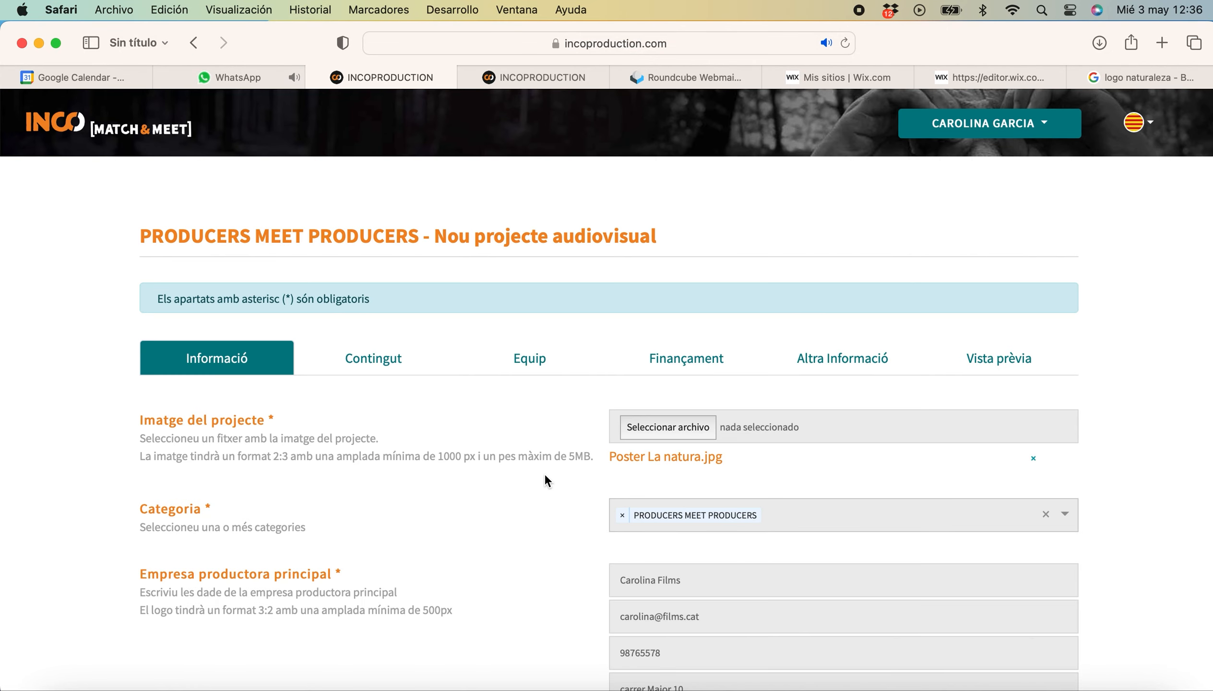
In Contingut, write the short synopsis 'Escriure sinopsis curta' and mark the script as Original.
click(399, 373)
click(661, 438)
text(E)
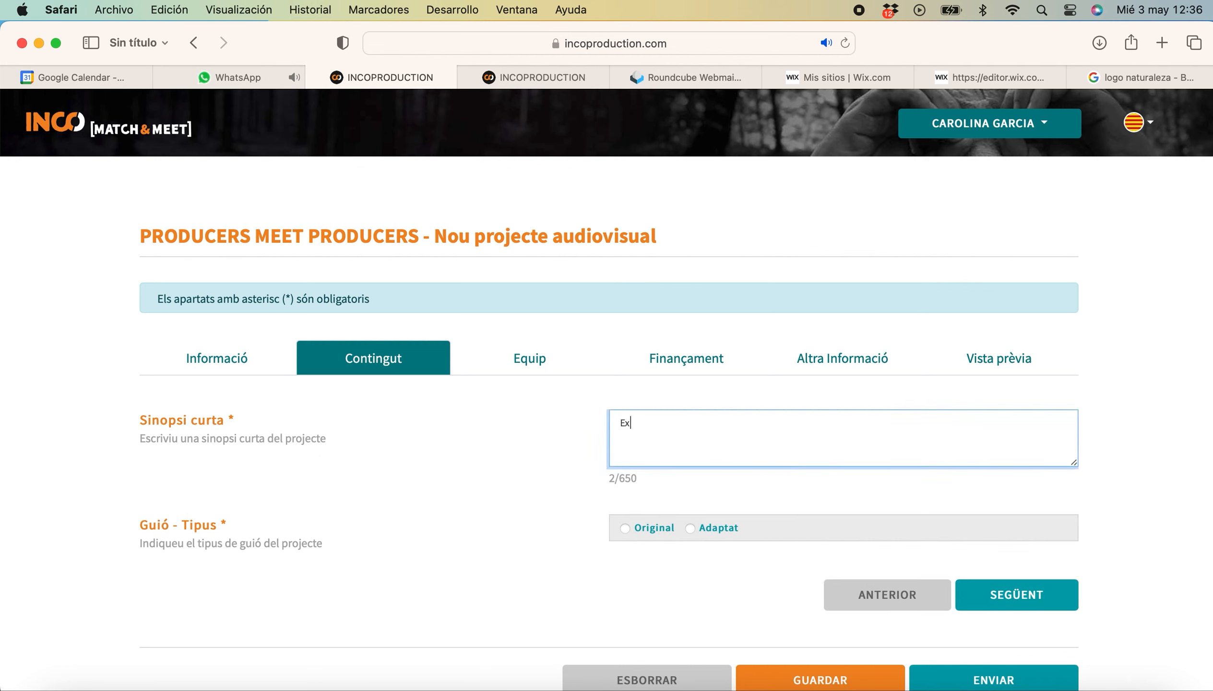
text(scriure sinopsis curta)
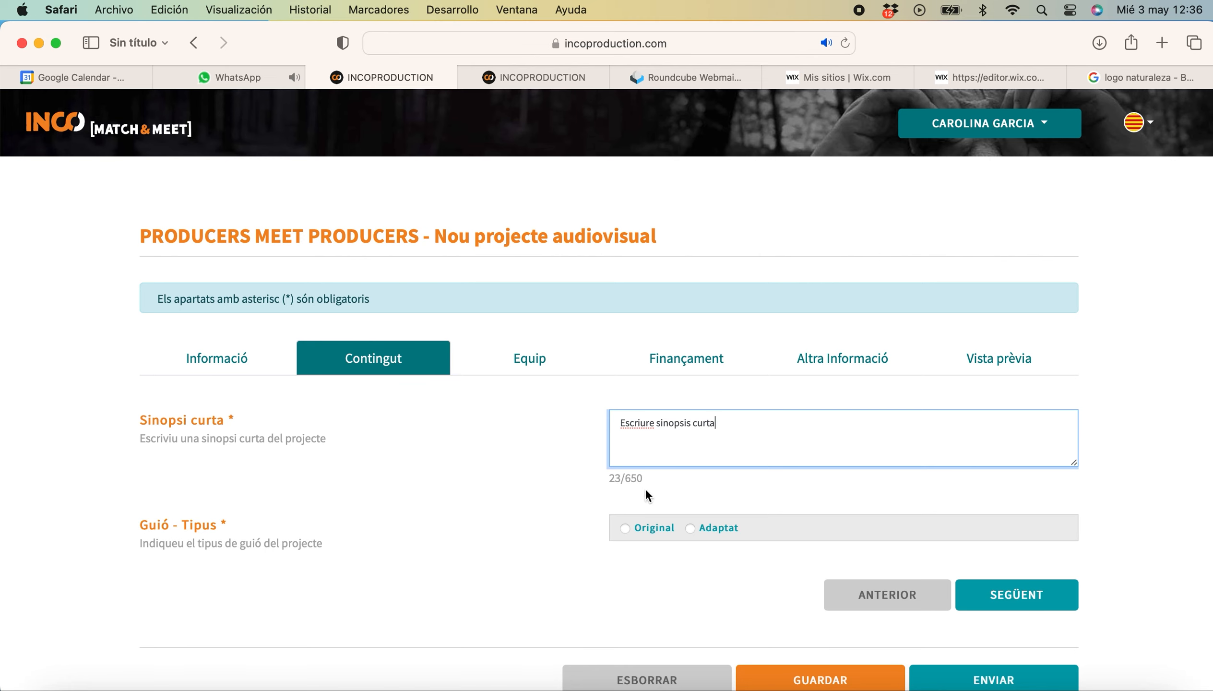
click(624, 528)
In Equip, add the first technical team member with role Productora and status Confirmat/da.
click(536, 365)
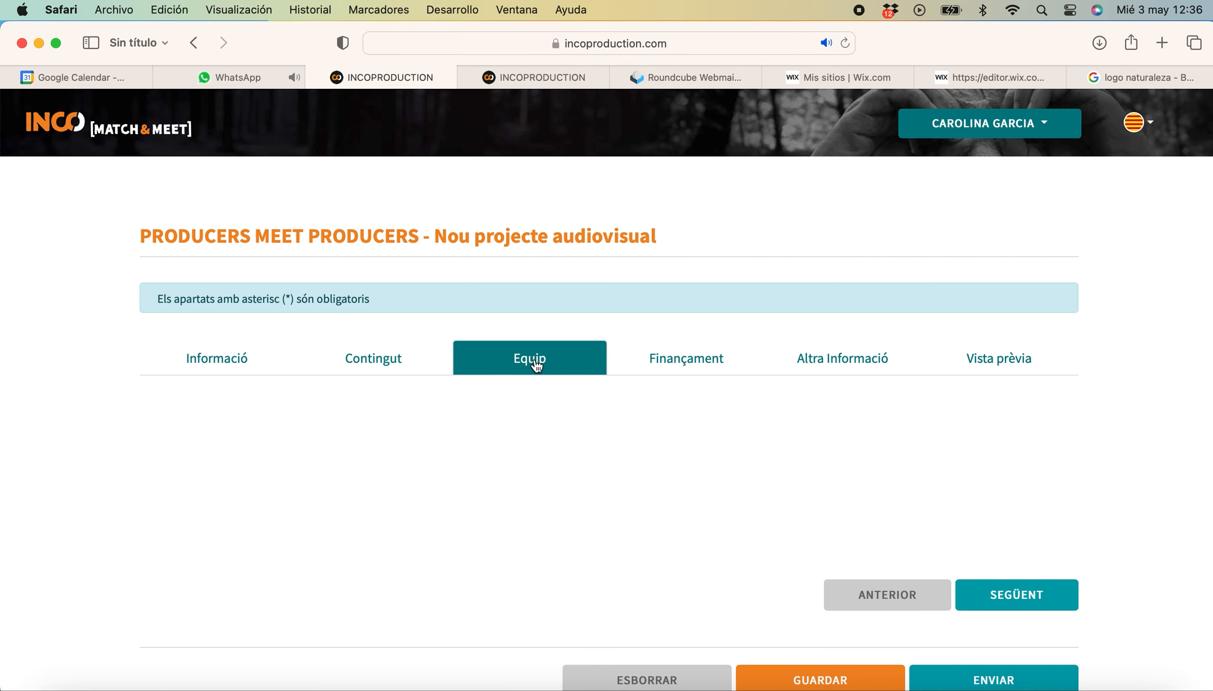
scroll(327, 567, down, 5)
click(299, 481)
click(473, 466)
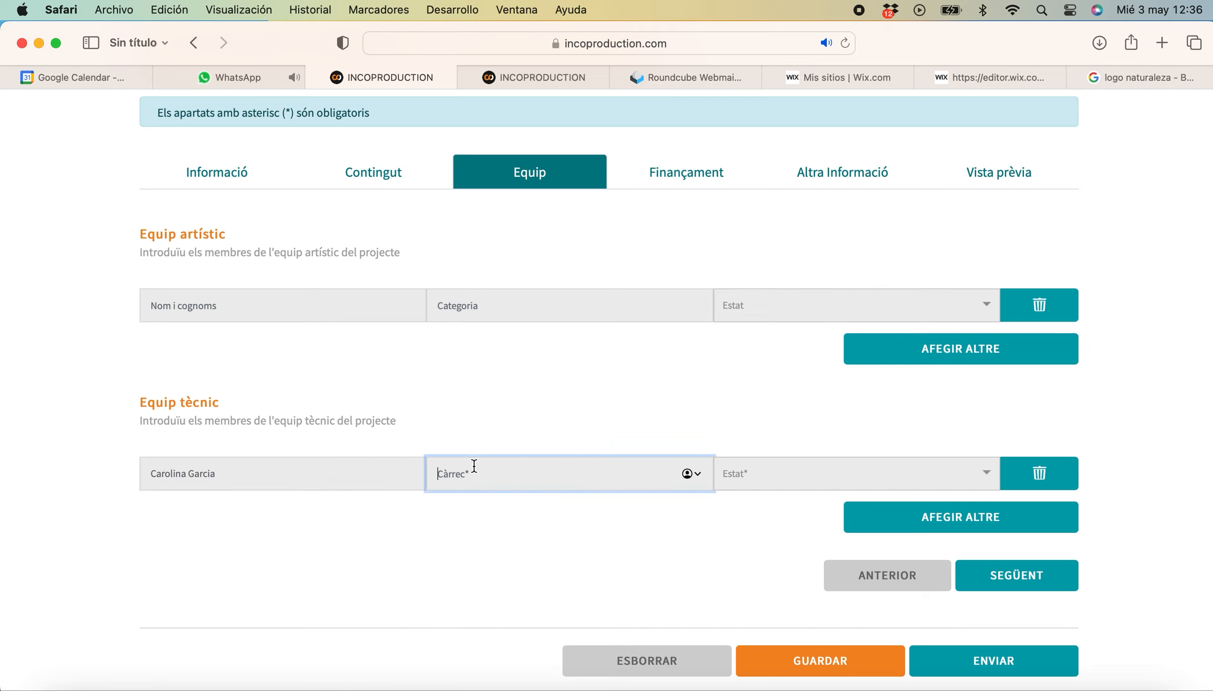
text(Productora)
click(749, 473)
text(Con)
click(769, 506)
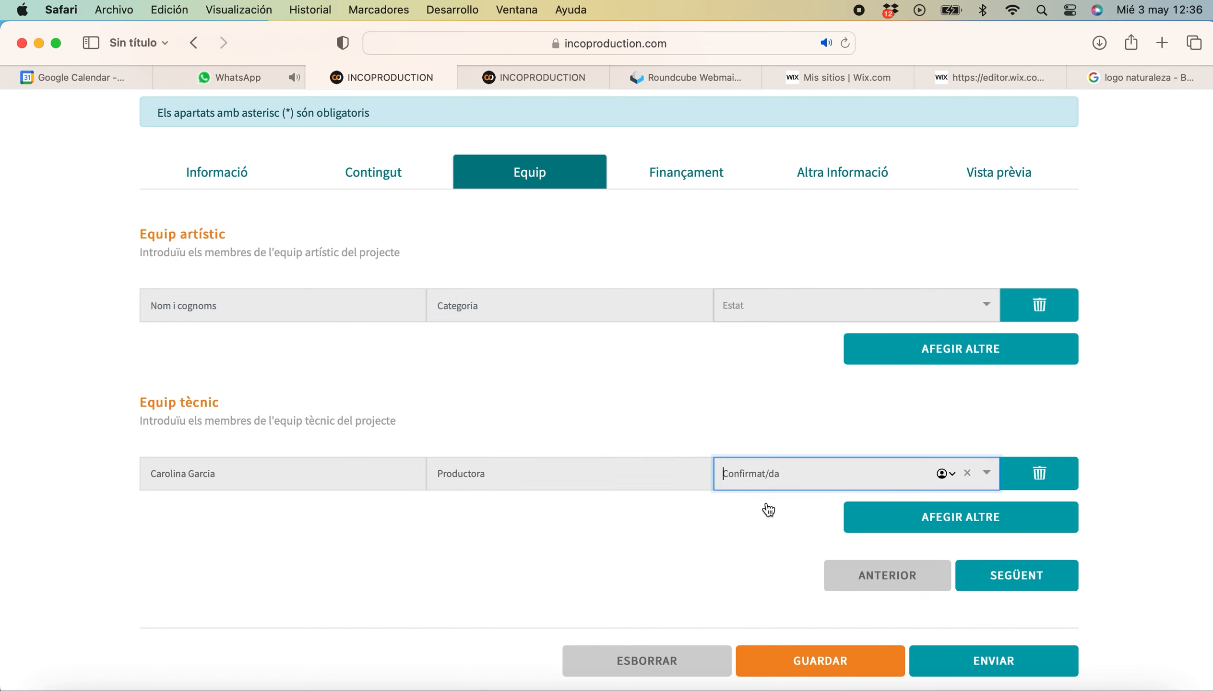
Add a second team row for the same person as Guionista, also Confirmat/da.
click(924, 517)
click(363, 510)
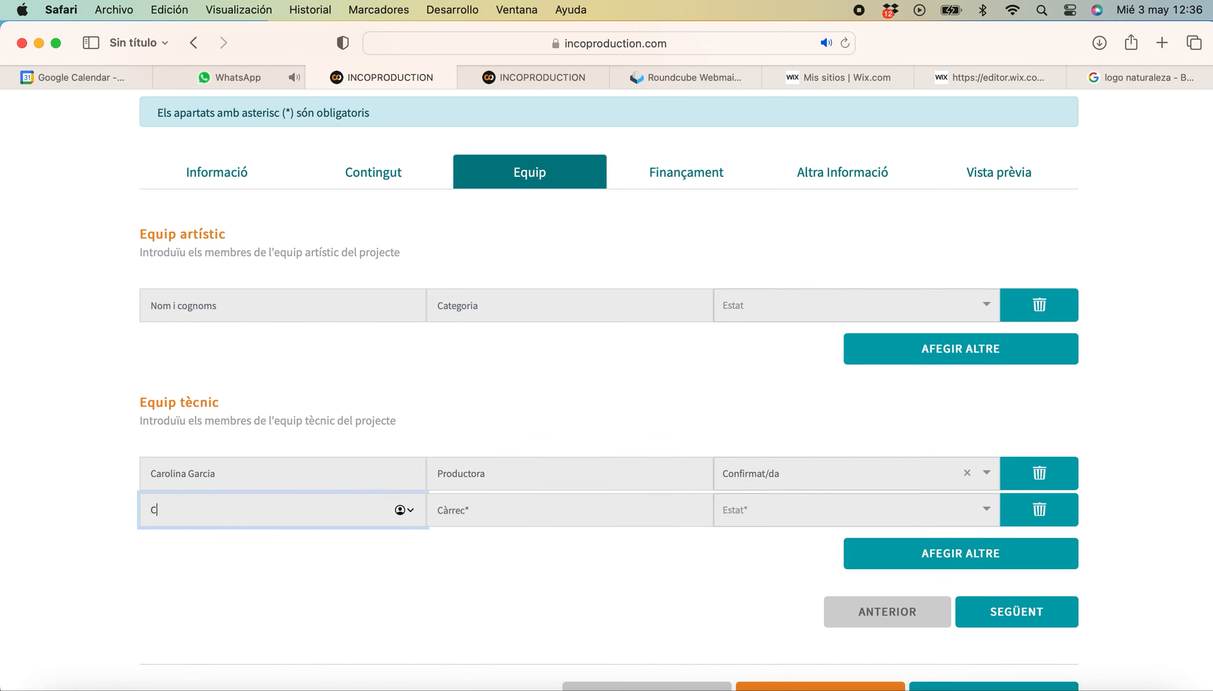
click(505, 509)
text(Guionista)
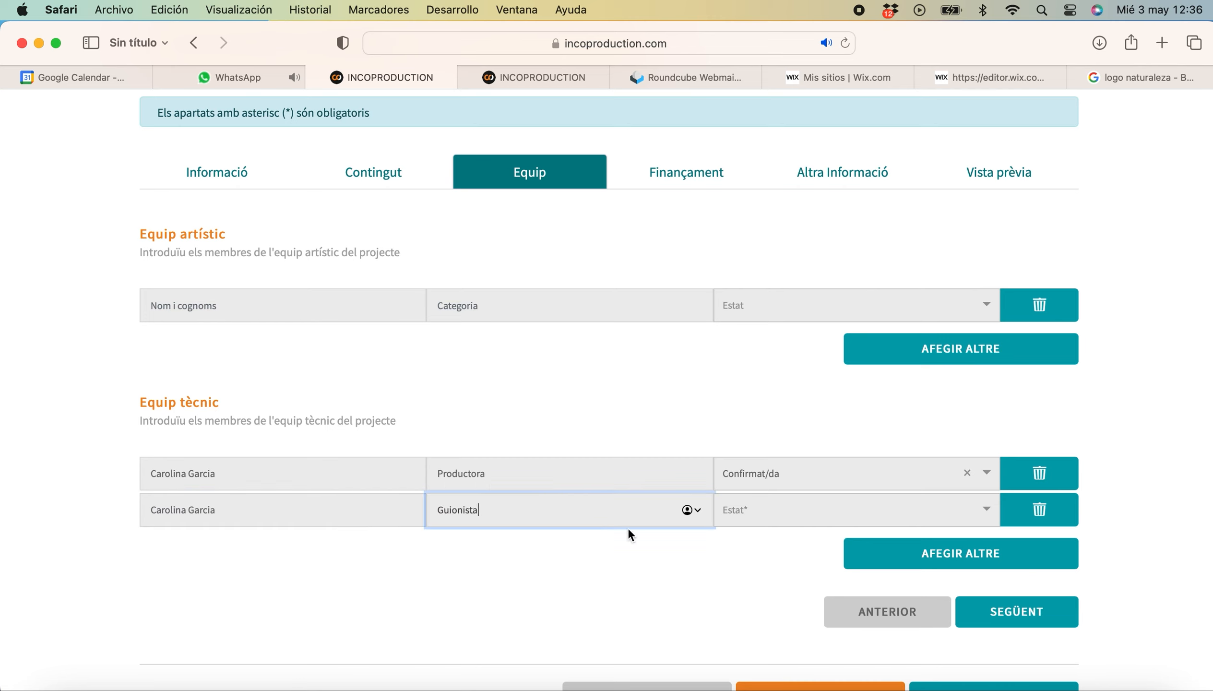
click(772, 502)
click(780, 572)
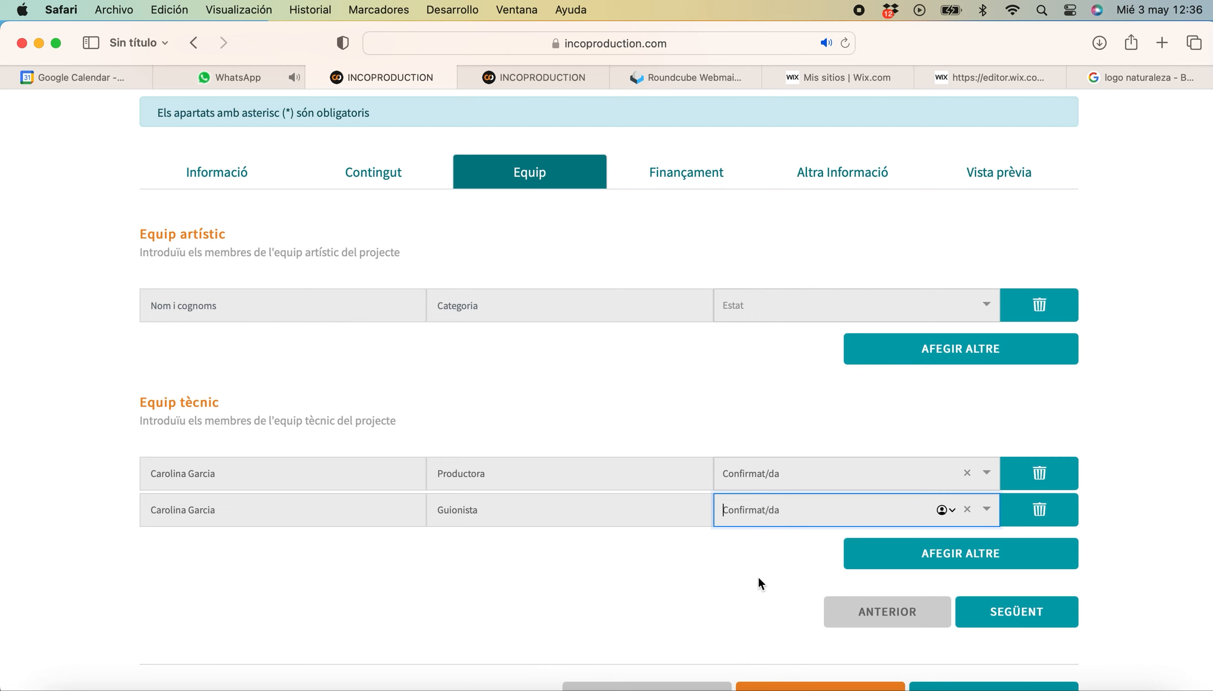
click(684, 179)
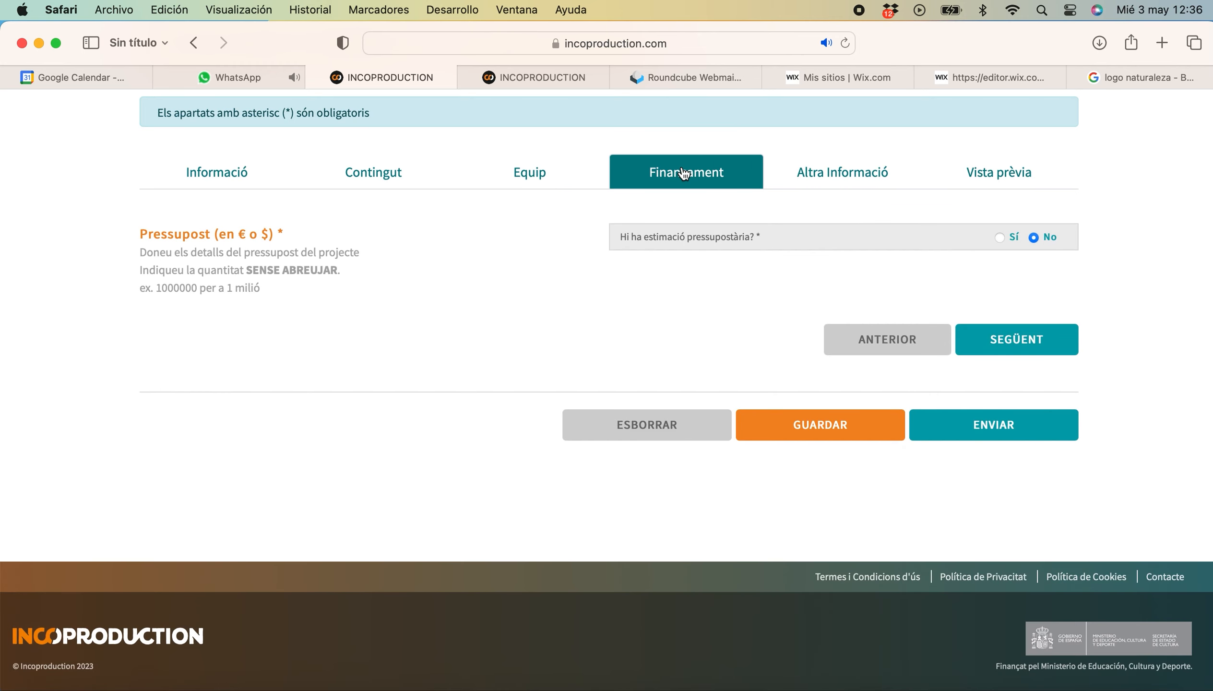
In Altra Informació, write objectives about finding experienced co-producers and receiving legal and production training.
click(852, 183)
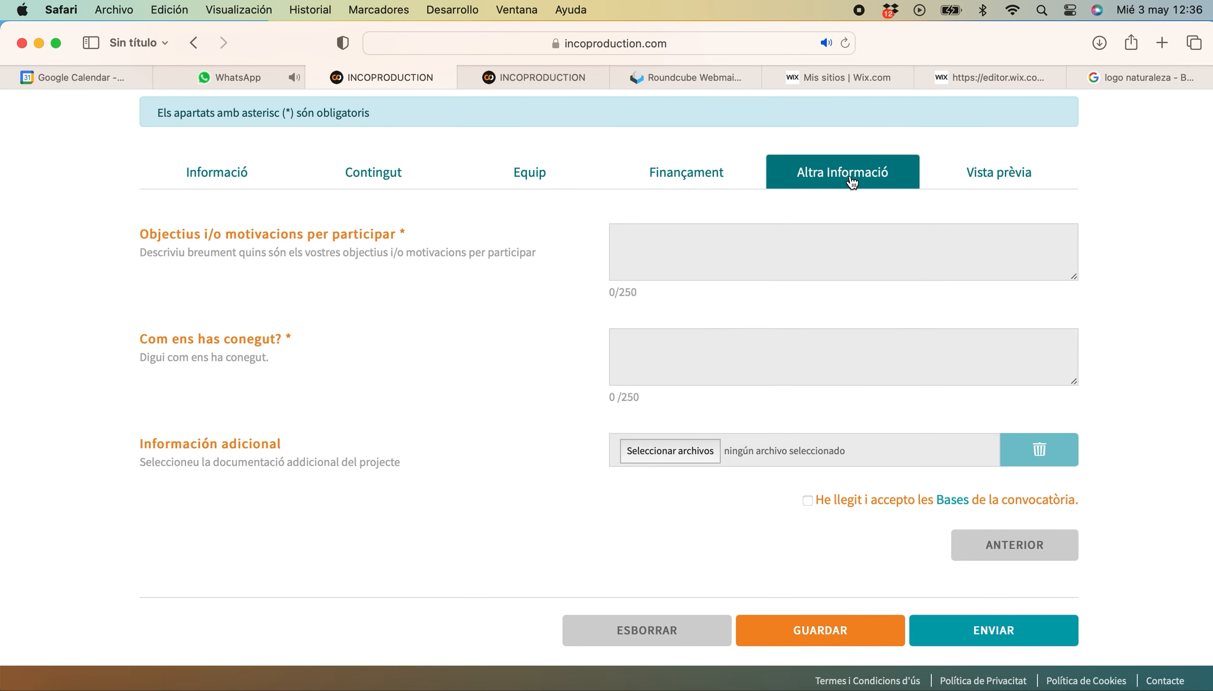
click(756, 235)
text(Trob)
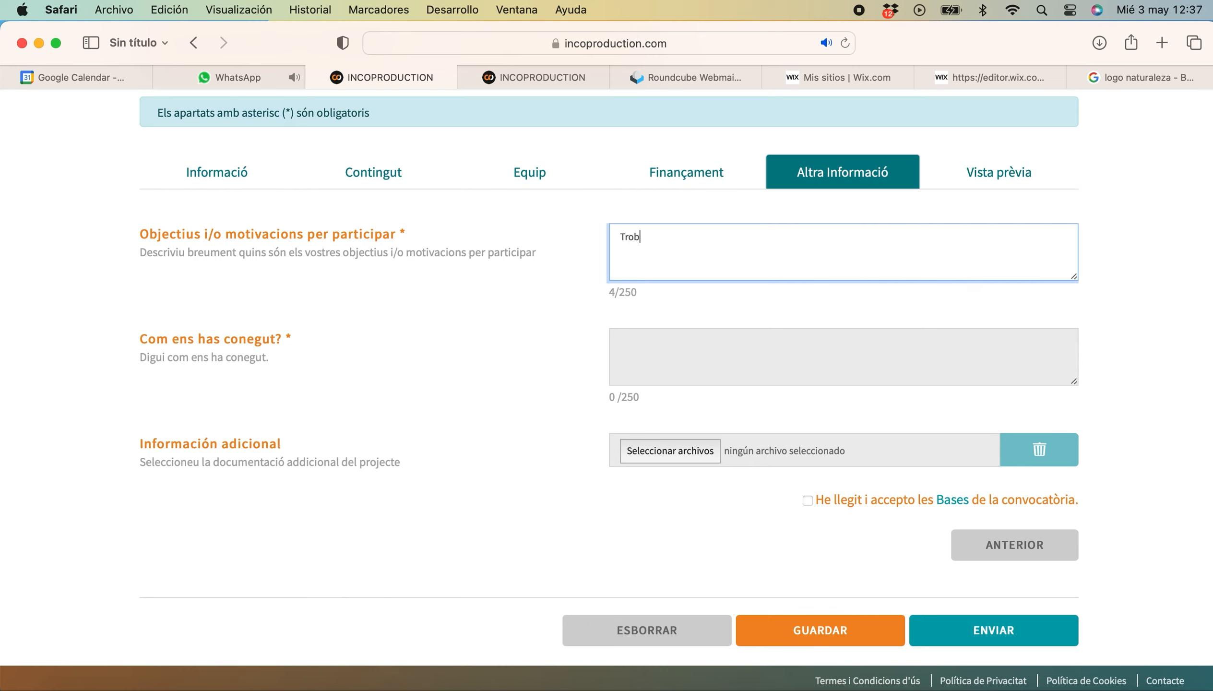
text(ar possibles coproductora amb )
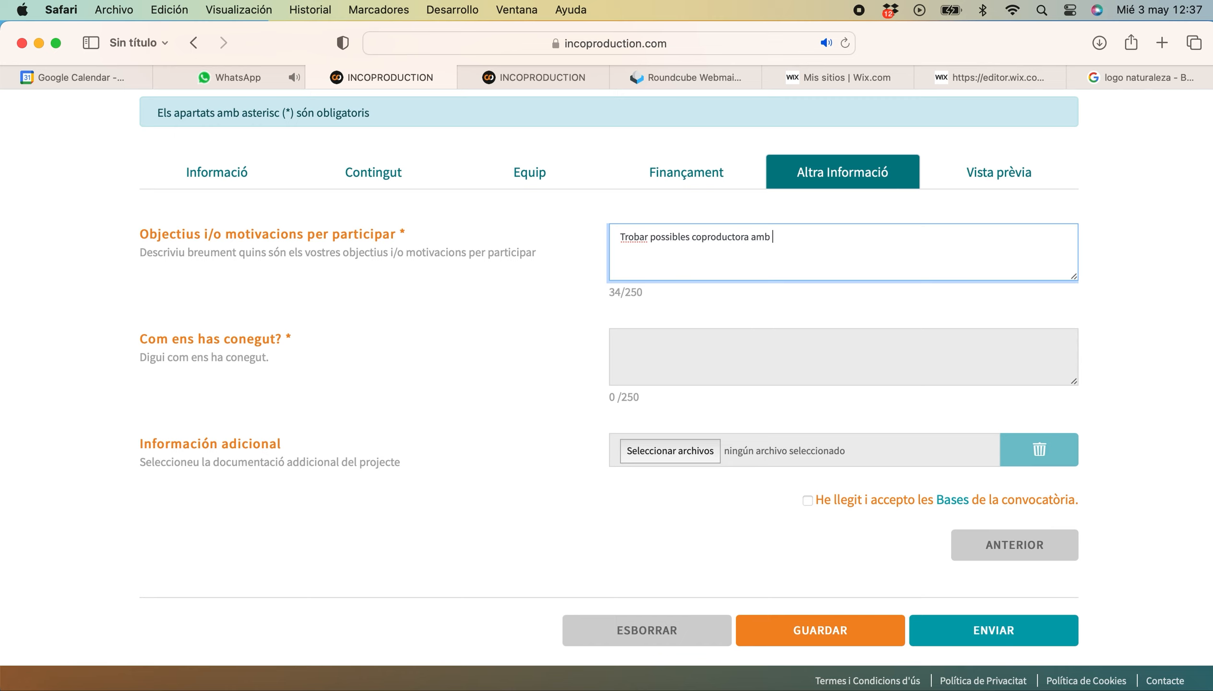
text(experiència)
key(BackSpace)
text(Voldiria rebre formación legal i)
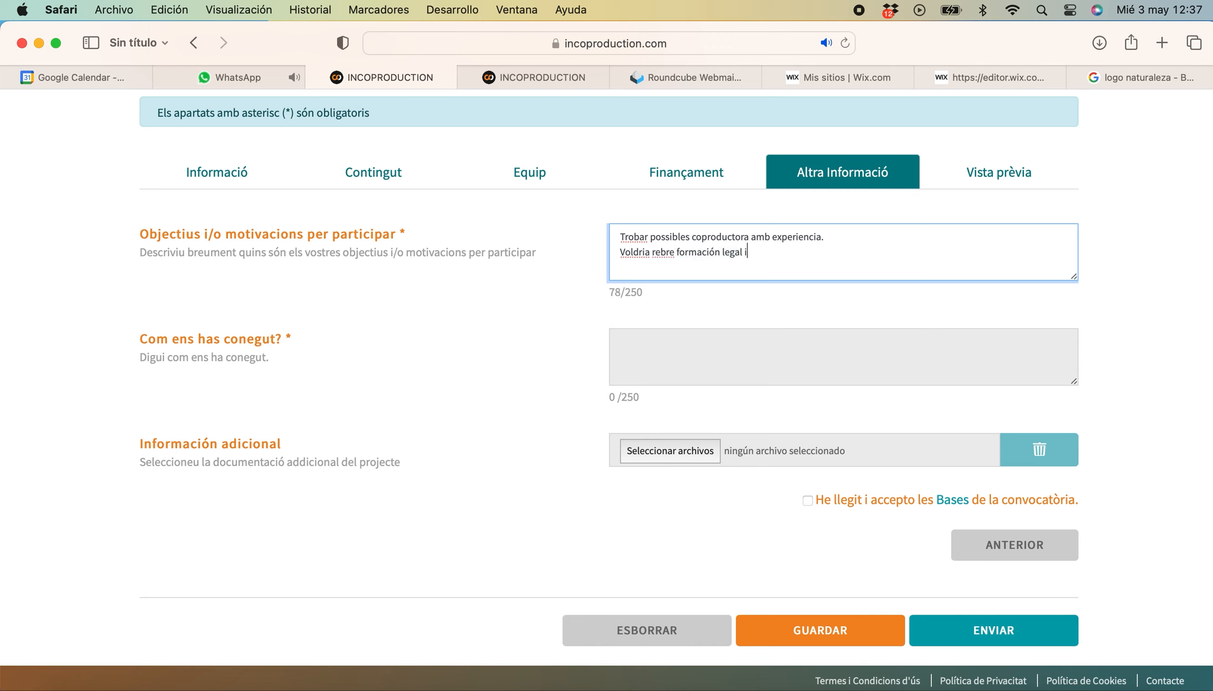
text( ee producció)
Answer 'Per internet' for how you heard of the platform and start choosing an additional document.
click(702, 352)
text(Per internet)
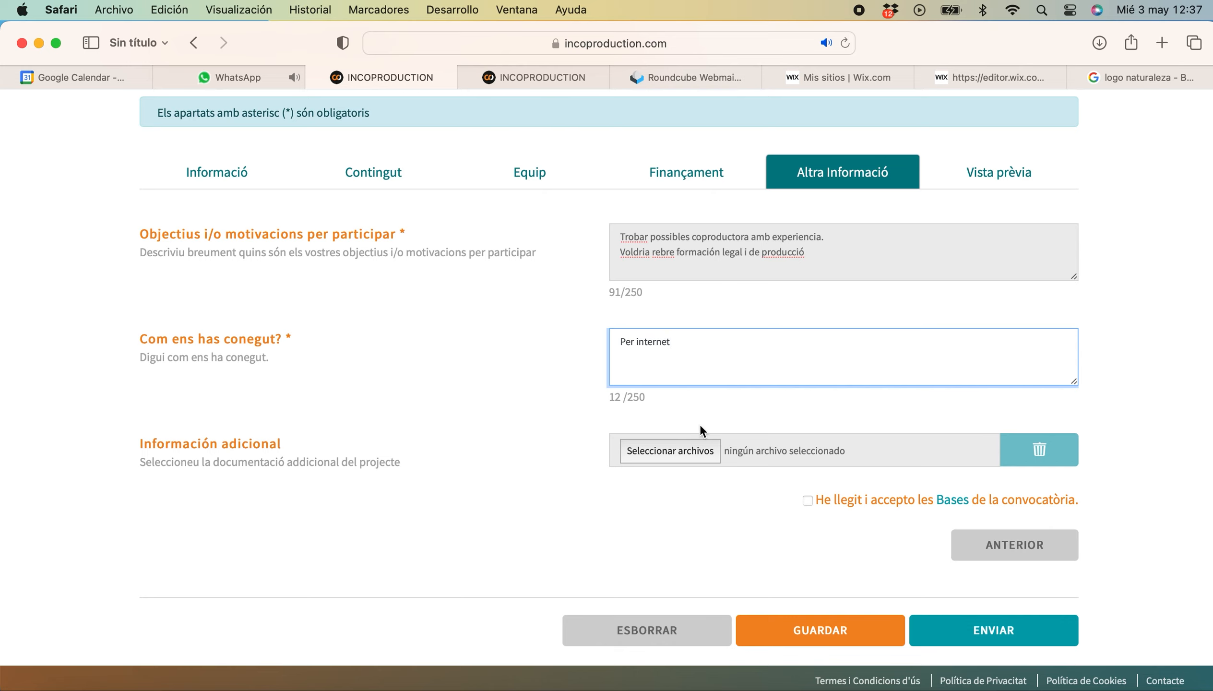
click(674, 450)
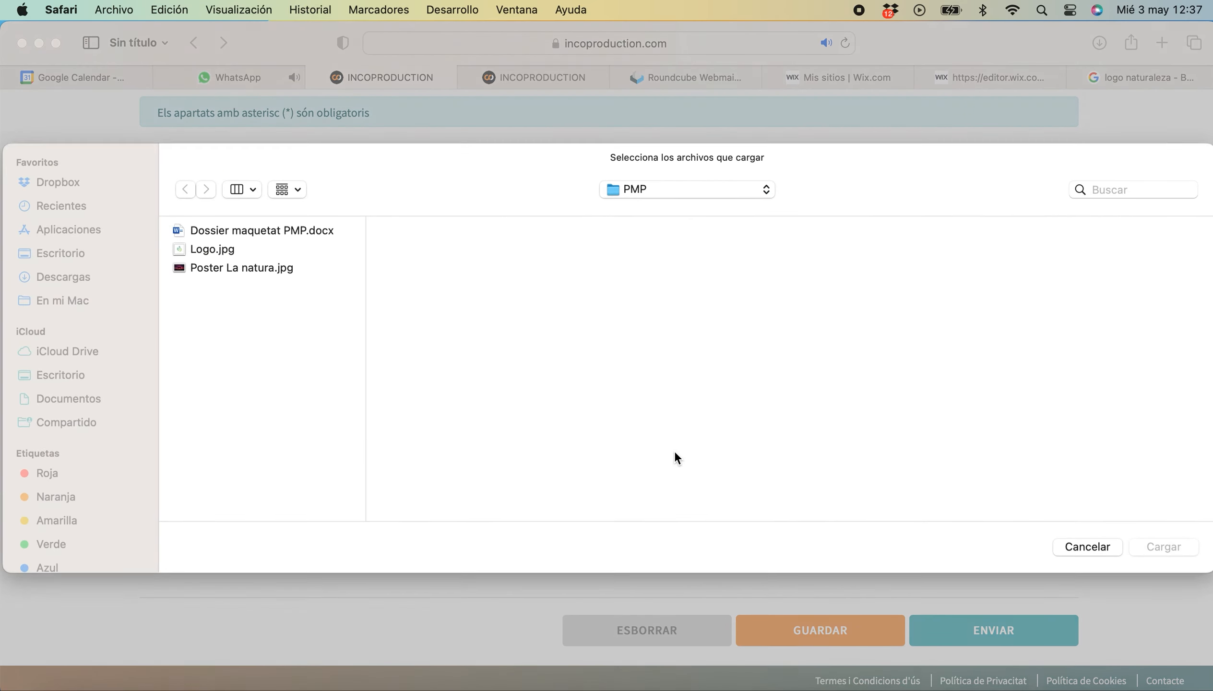
Attach Dossier maquetat PMP.docx, accept the call's Bases, then save and submit the project.
double_click(302, 232)
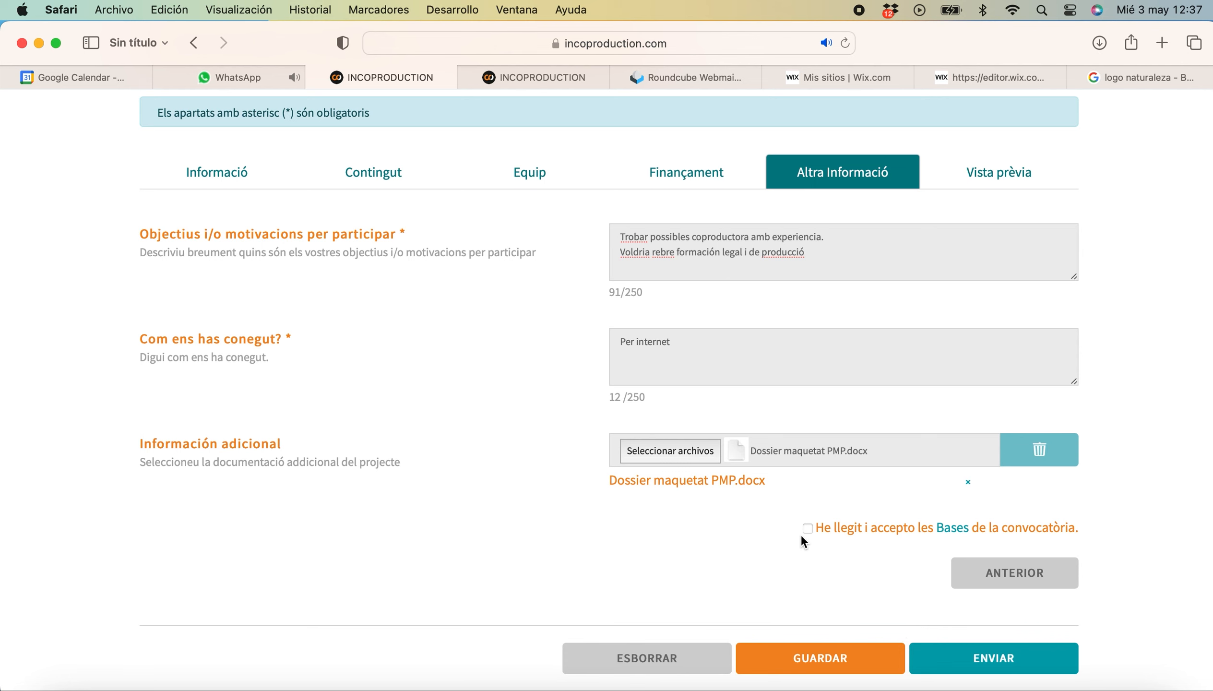
click(807, 528)
click(824, 663)
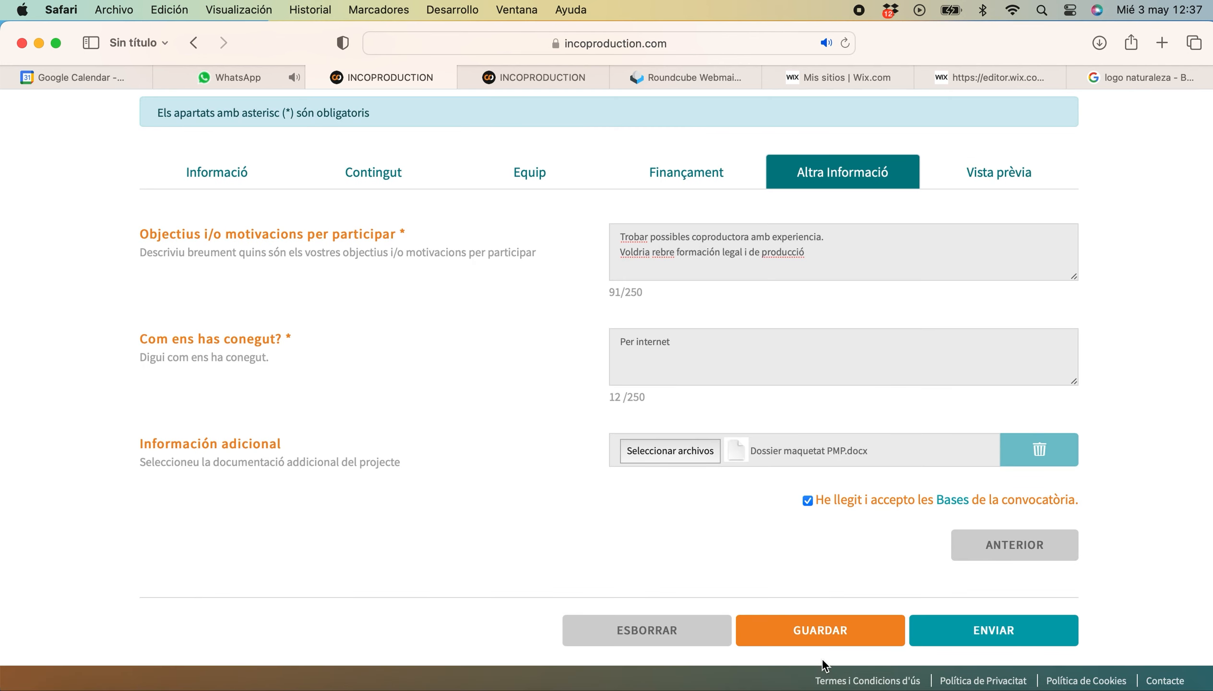
click(994, 629)
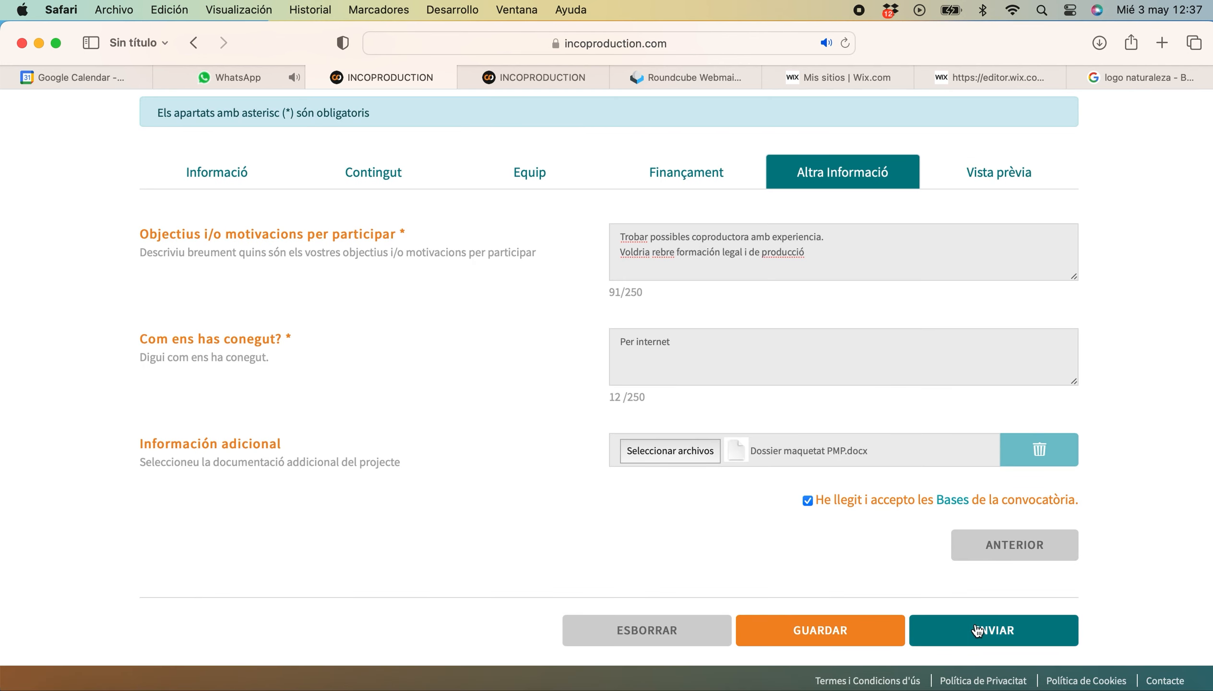